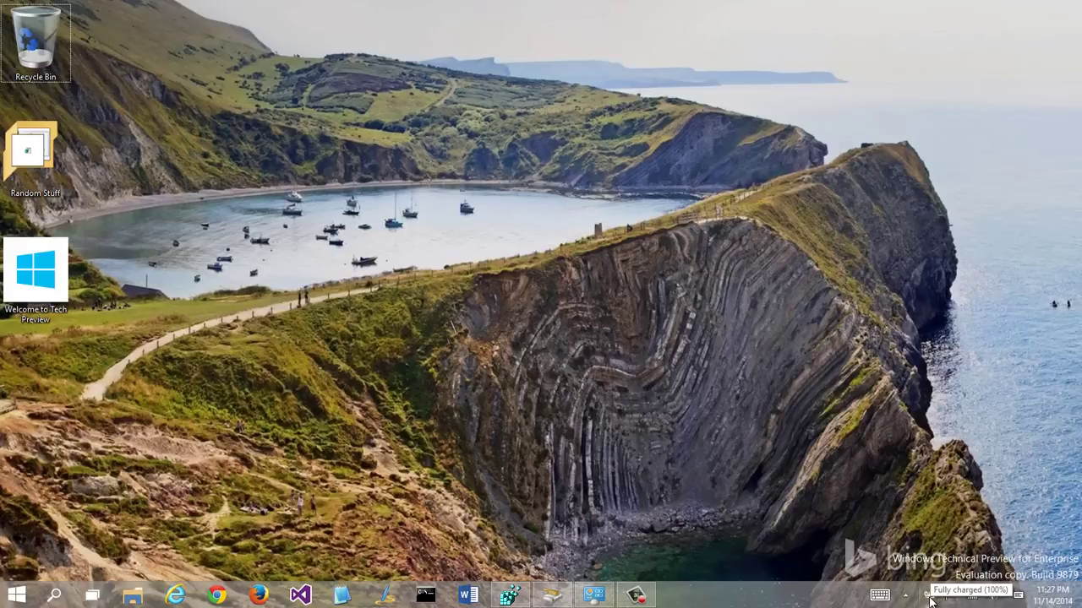
Step: Check the battery charge and power plan in the battery flyout
{"action": "left_click", "coordinate": [930, 600]}
{"action": "left_click", "coordinate": [930, 600]}
{"action": "left_click", "coordinate": [931, 600]}
{"action": "left_click", "coordinate": [935, 600]}
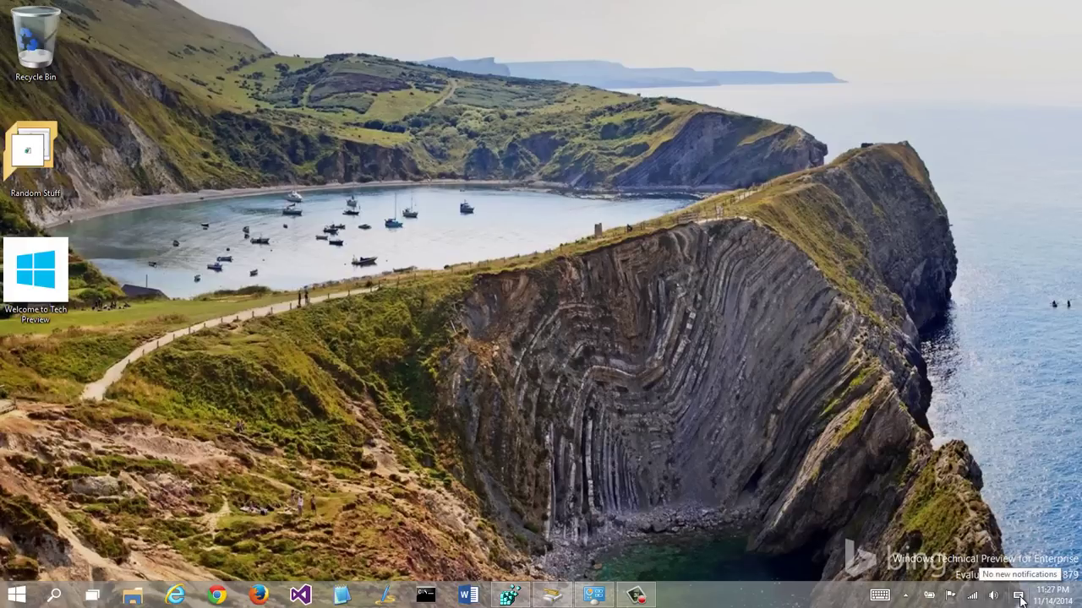
Step: Open and dismiss the Action Center notifications panel and its options menu
{"action": "left_click", "coordinate": [1019, 598]}
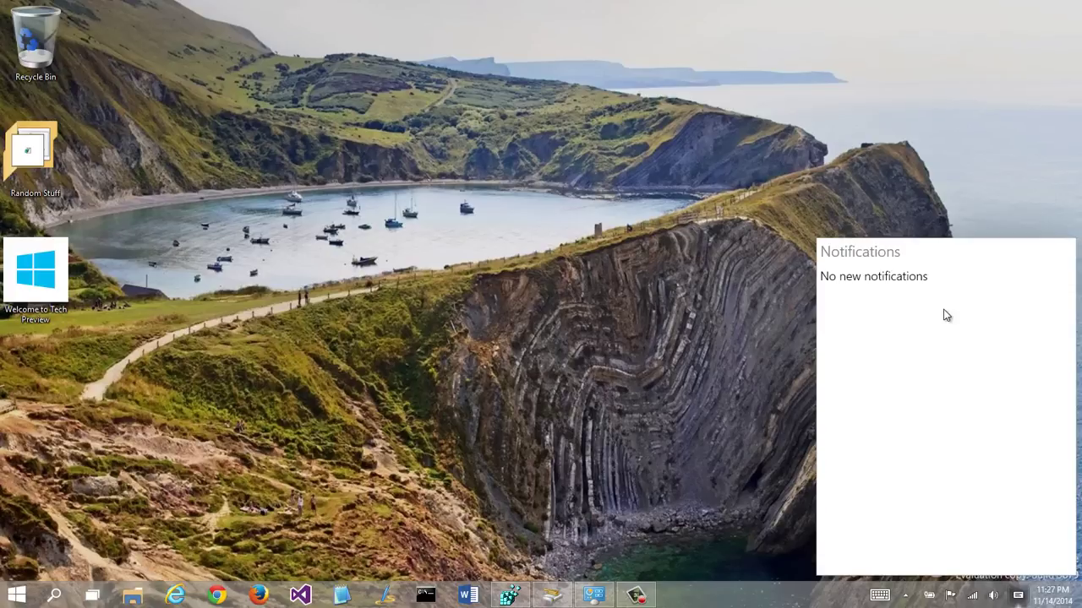
{"action": "left_click", "coordinate": [912, 196]}
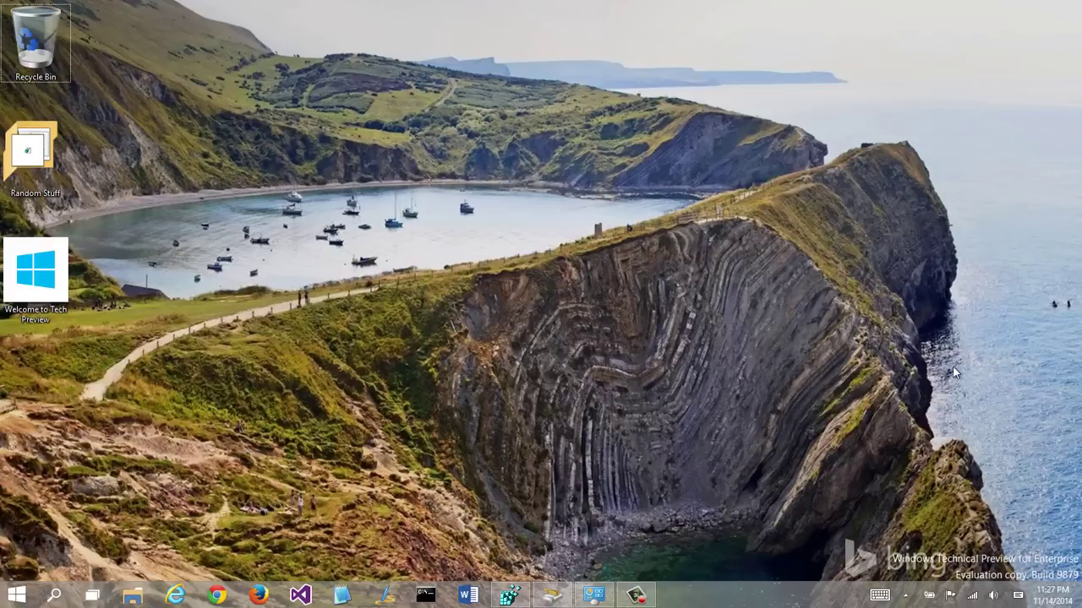
{"action": "left_click", "coordinate": [1018, 597]}
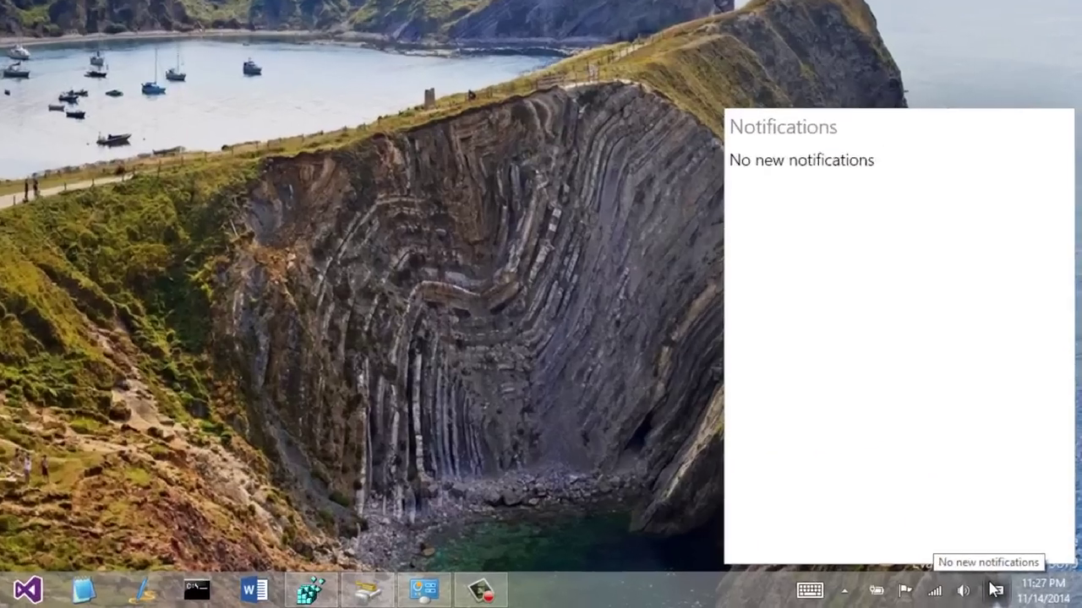
{"action": "left_click", "coordinate": [1016, 594]}
{"action": "right_click", "coordinate": [920, 578]}
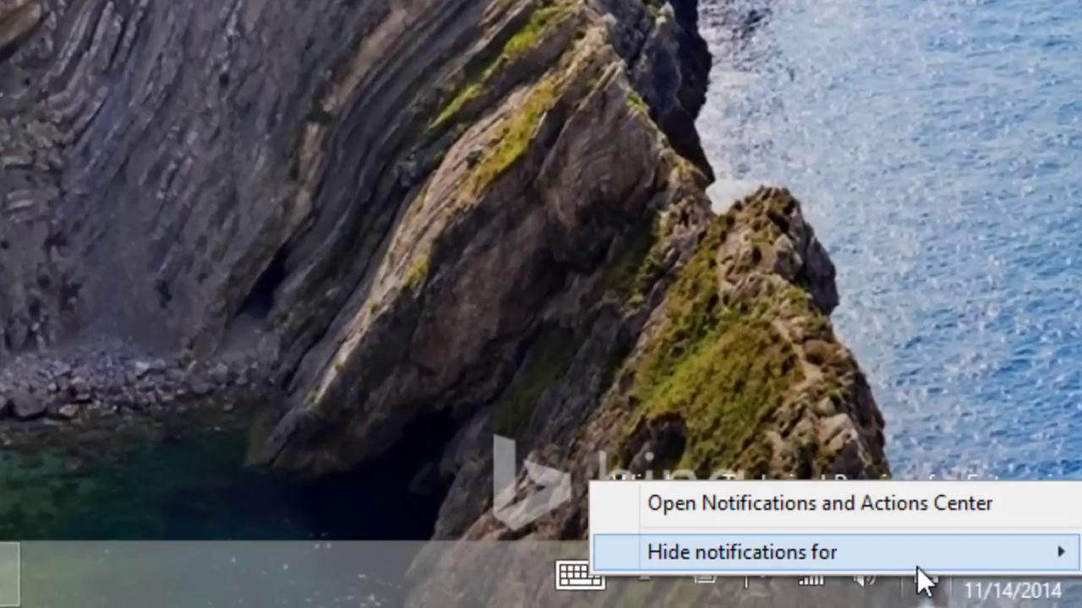
{"action": "mouse_move", "coordinate": [917, 567]}
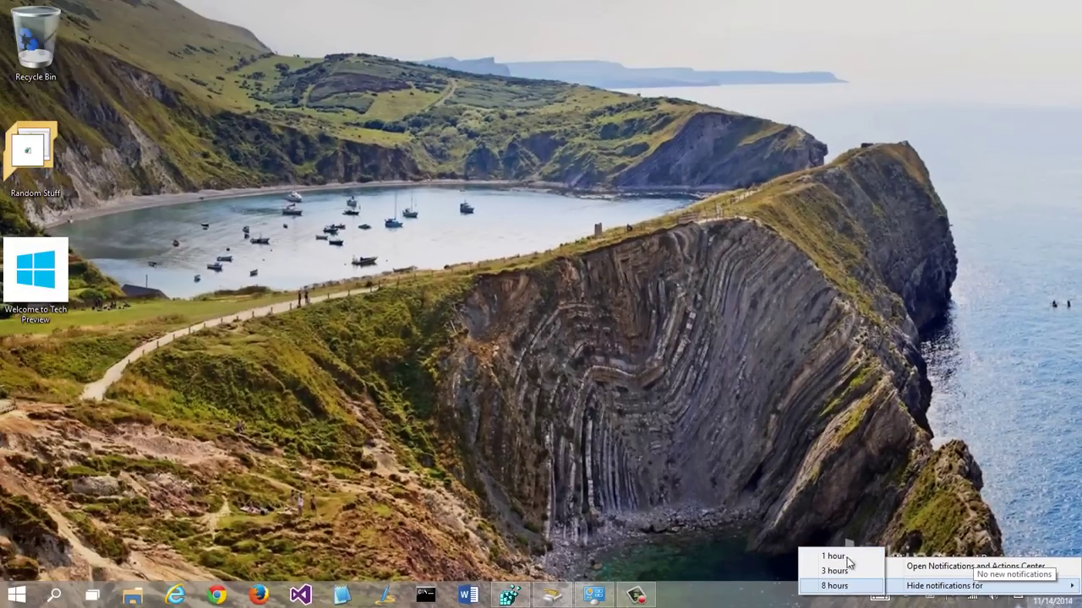
{"action": "left_click", "coordinate": [891, 475]}
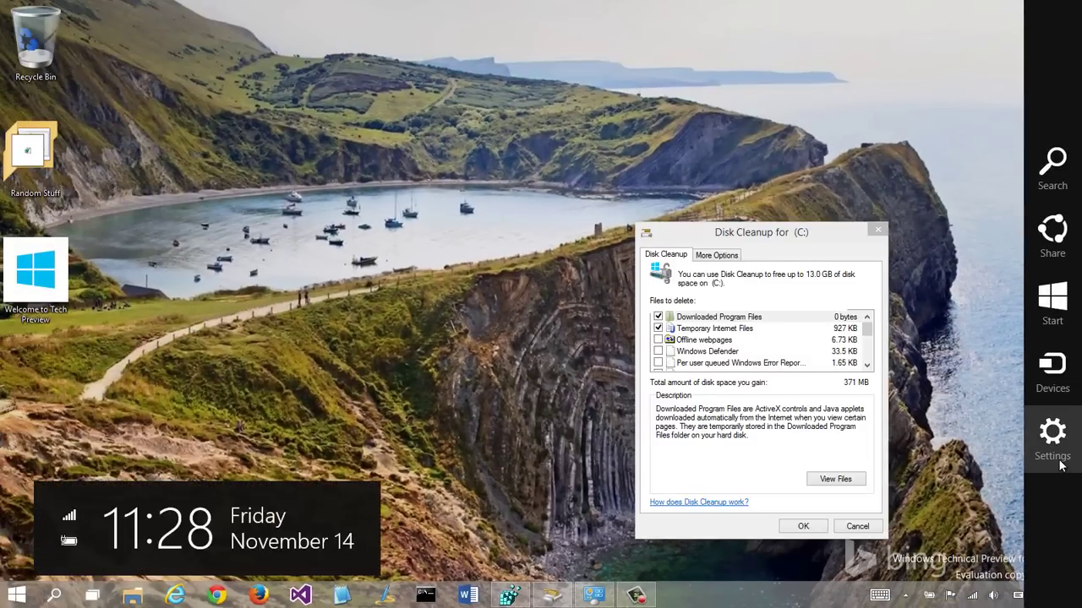
Step: Hide notifications for 3 hours from the Settings charm
{"action": "left_click", "coordinate": [1056, 461]}
{"action": "left_click", "coordinate": [900, 511]}
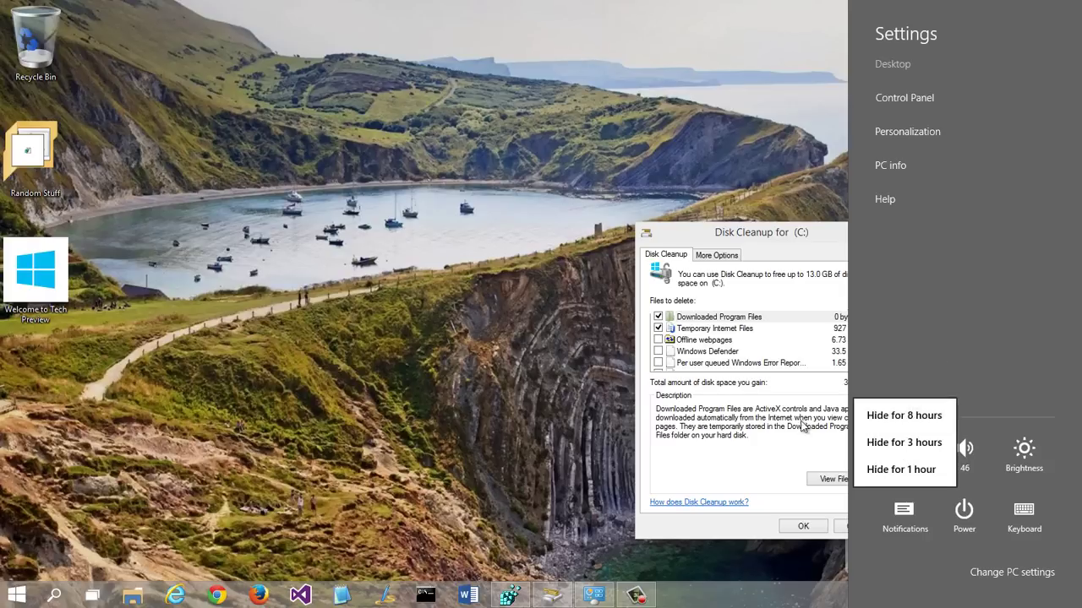
{"action": "left_click", "coordinate": [872, 516]}
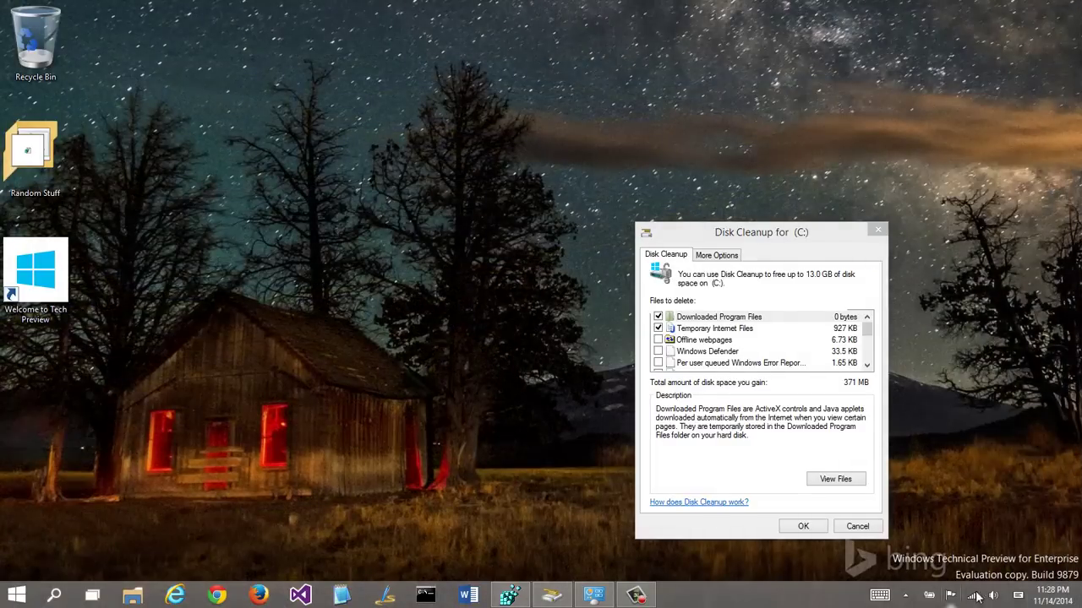
{"action": "right_click", "coordinate": [1017, 597]}
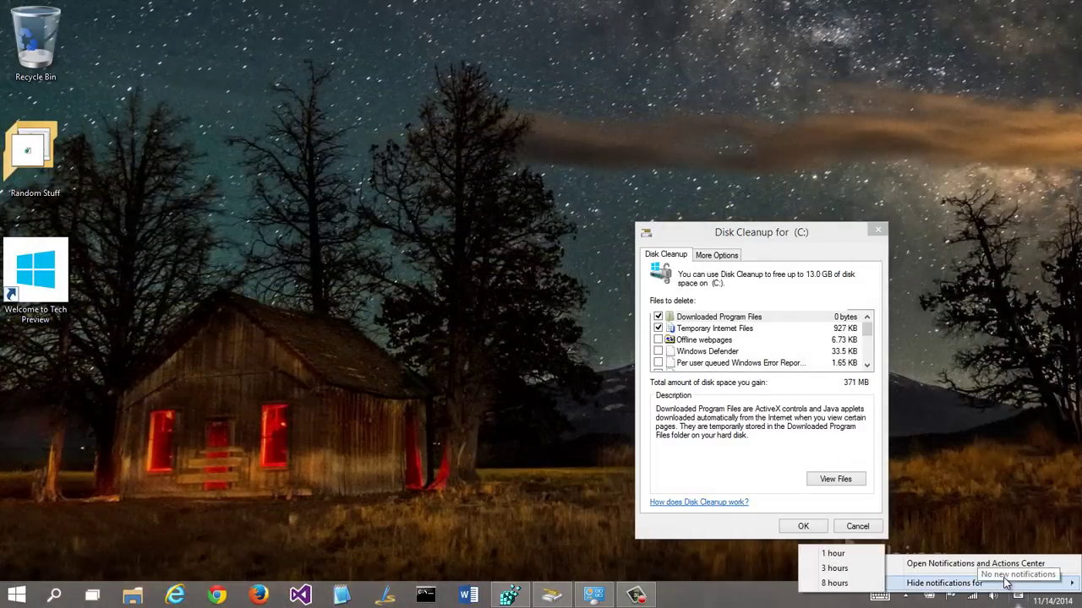
Step: Inspect the 7.06 GB System compression entry, leave it unticked, and close Disk Cleanup without cleaning
{"action": "left_click_drag", "start_coordinate": [791, 233], "coordinate": [497, 137]}
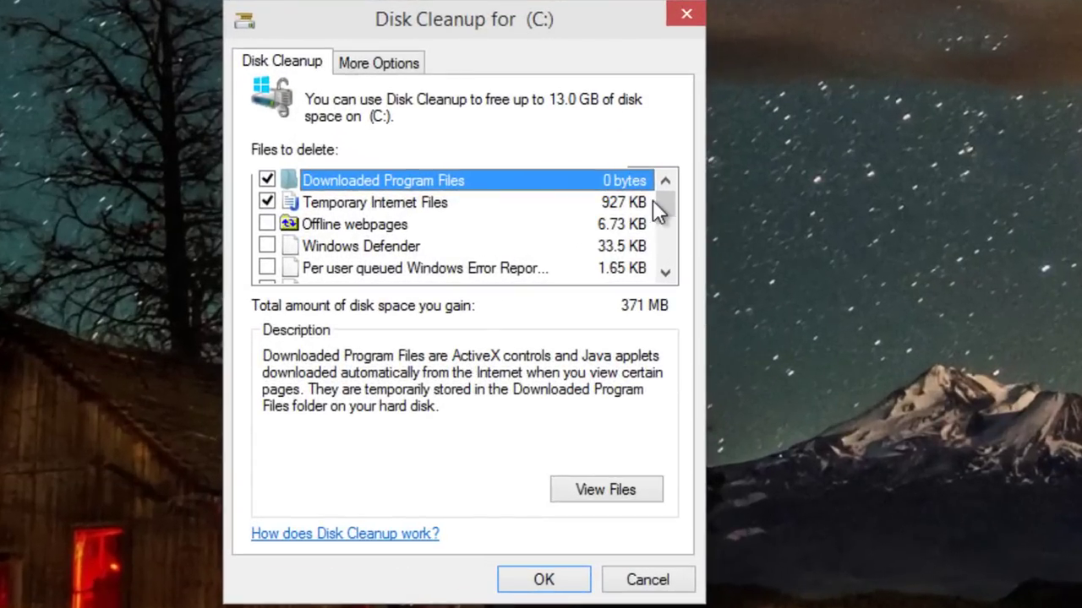
{"action": "left_click_drag", "start_coordinate": [657, 211], "coordinate": [663, 264]}
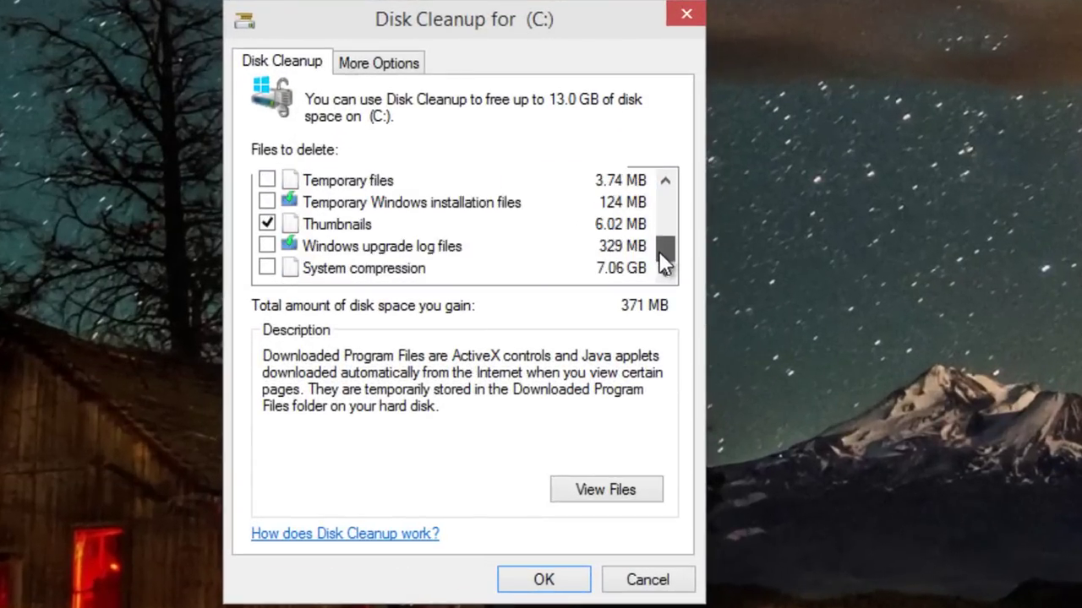
{"action": "left_click", "coordinate": [522, 264]}
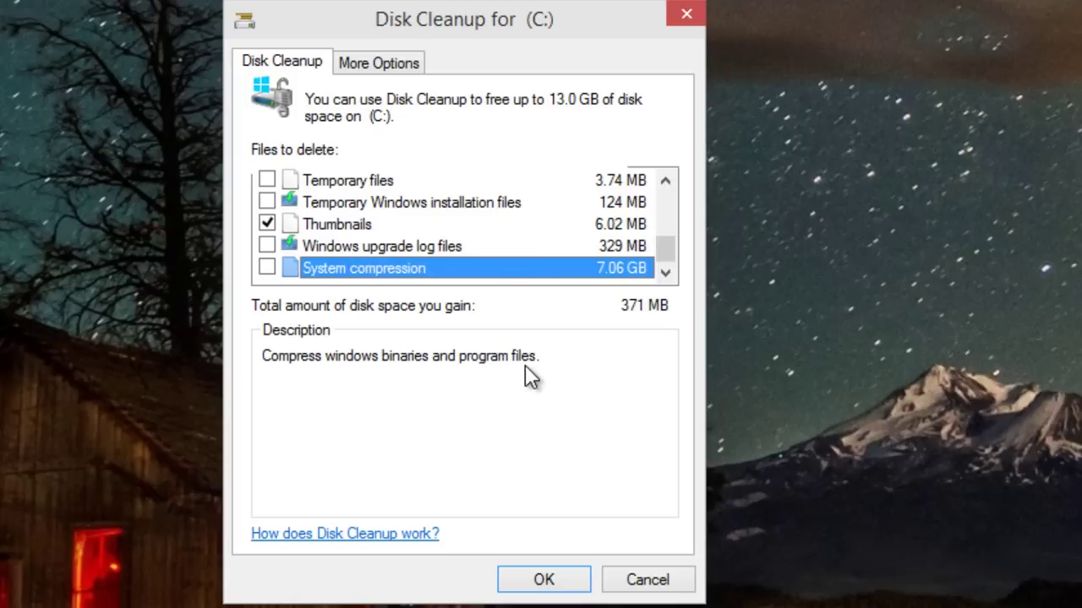
{"action": "left_click", "coordinate": [266, 269]}
{"action": "left_click", "coordinate": [267, 271]}
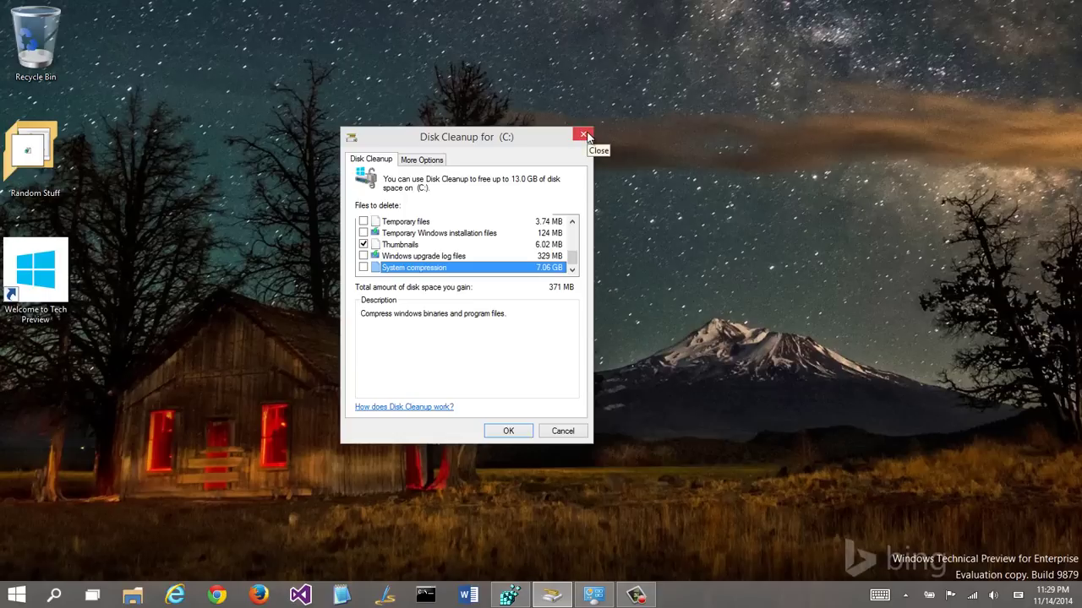
{"action": "left_click", "coordinate": [584, 135]}
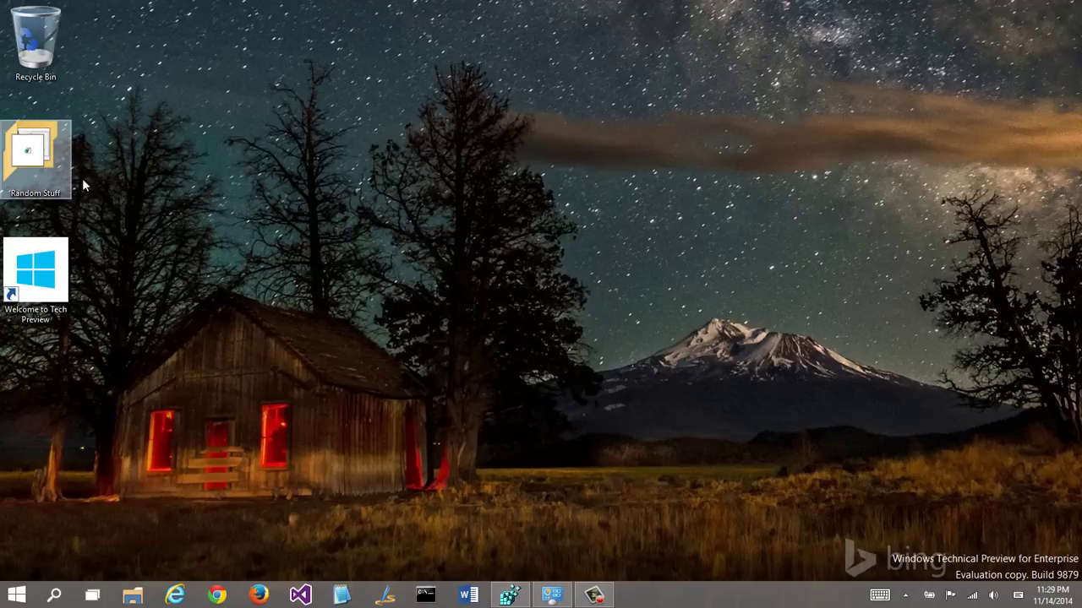
Step: Open the Random Stuff folder and look at the View and Home ribbon tabs
{"action": "double_click", "coordinate": [38, 169]}
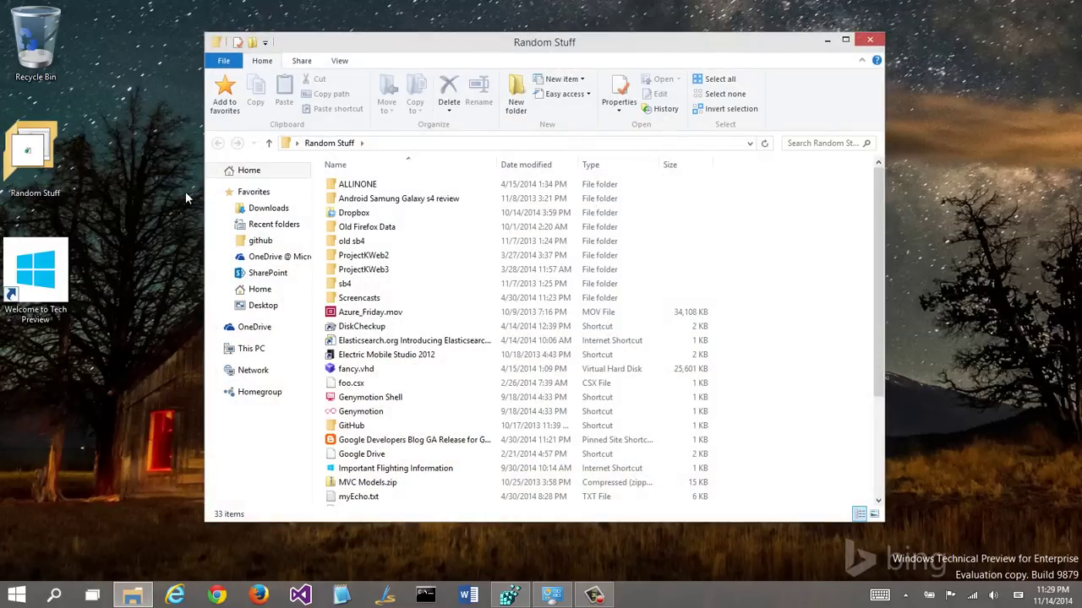
{"action": "left_click", "coordinate": [352, 57]}
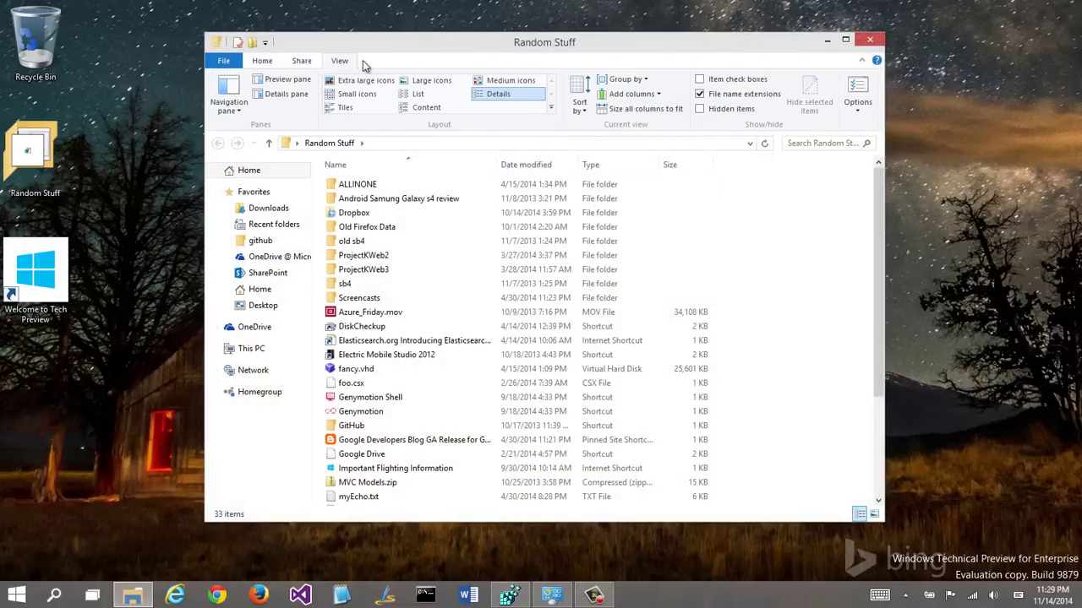
{"action": "left_click", "coordinate": [262, 62]}
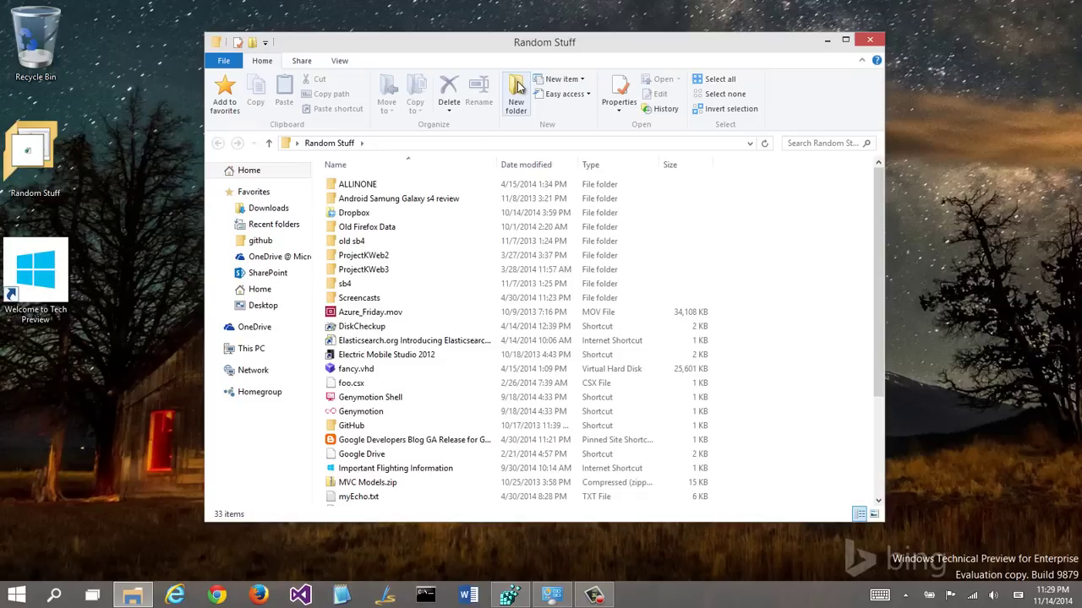
{"action": "left_click", "coordinate": [47, 150]}
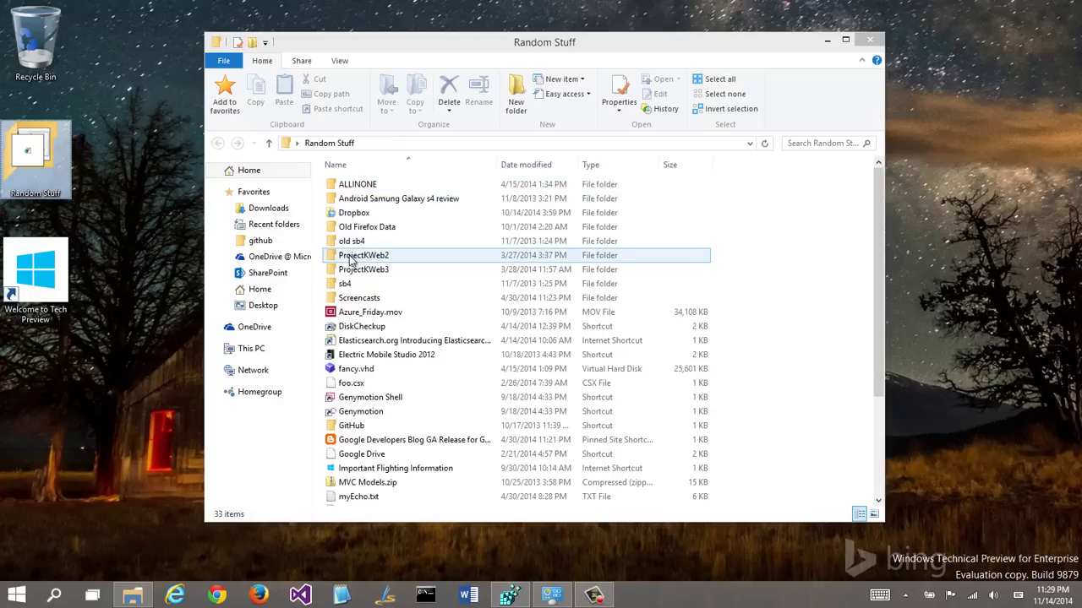
Step: Visit the github folder and the Home view, then close File Explorer
{"action": "left_click", "coordinate": [281, 246]}
{"action": "left_click", "coordinate": [281, 246]}
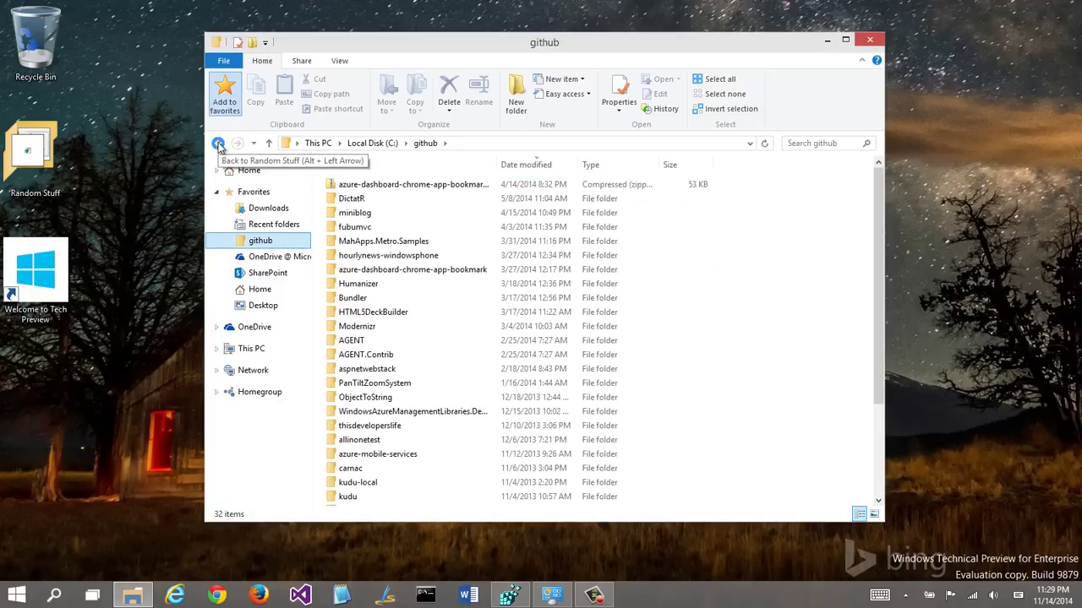
{"action": "left_click", "coordinate": [256, 290]}
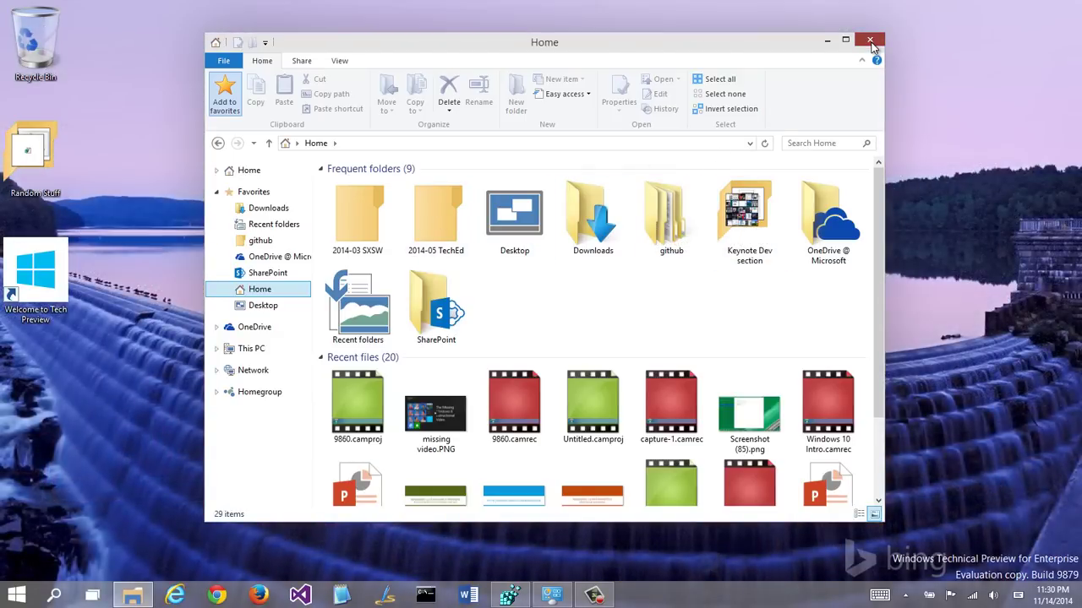
{"action": "left_click", "coordinate": [870, 41]}
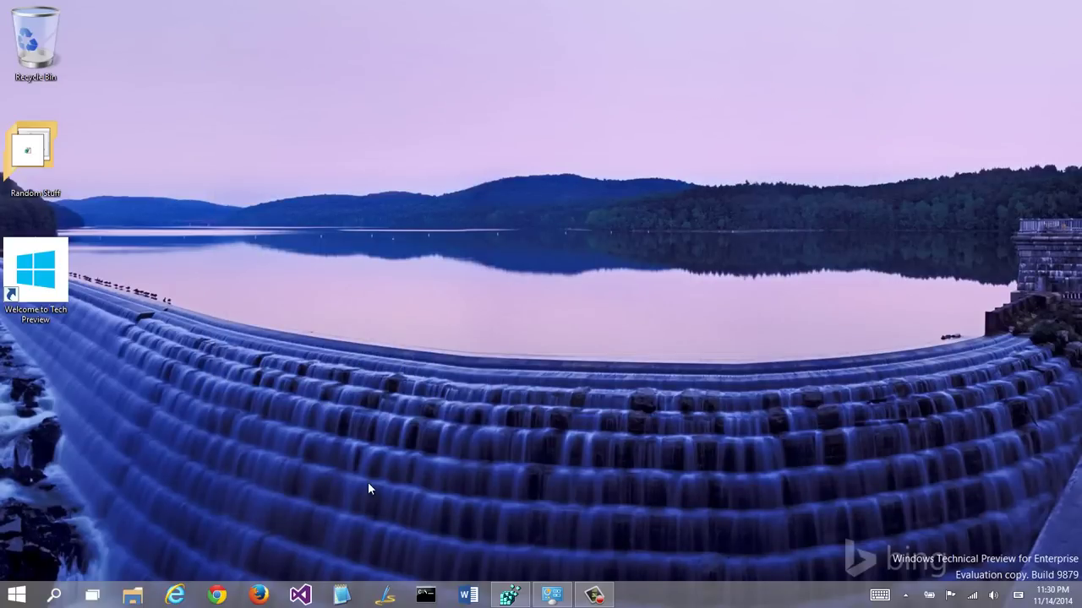
Step: Close Screen Resolution, then launch PC settings from Start snapped to the right half
{"action": "left_click", "coordinate": [552, 595]}
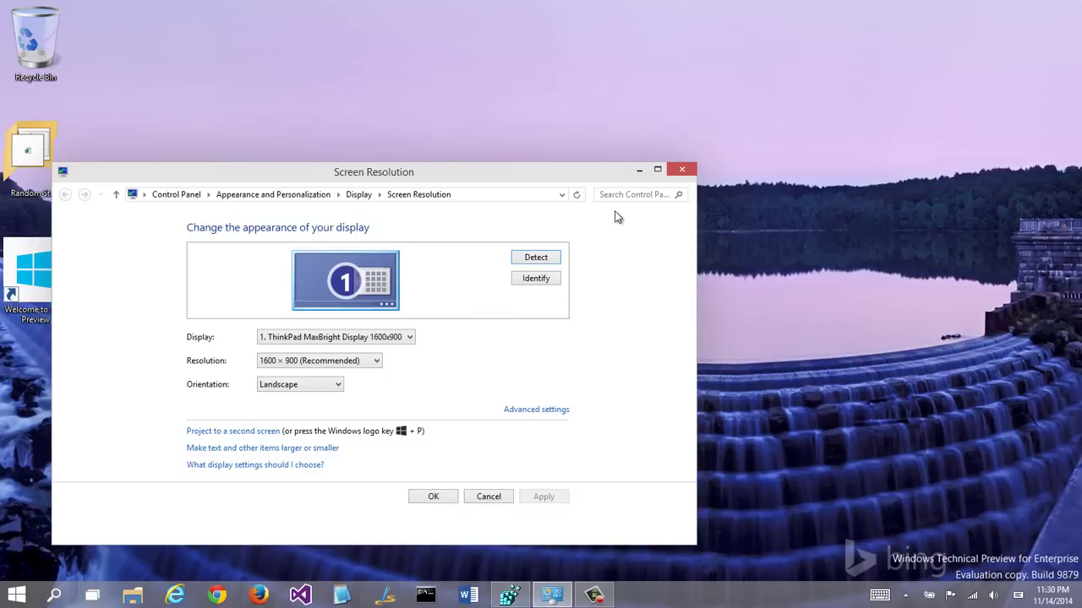
{"action": "left_click", "coordinate": [683, 171]}
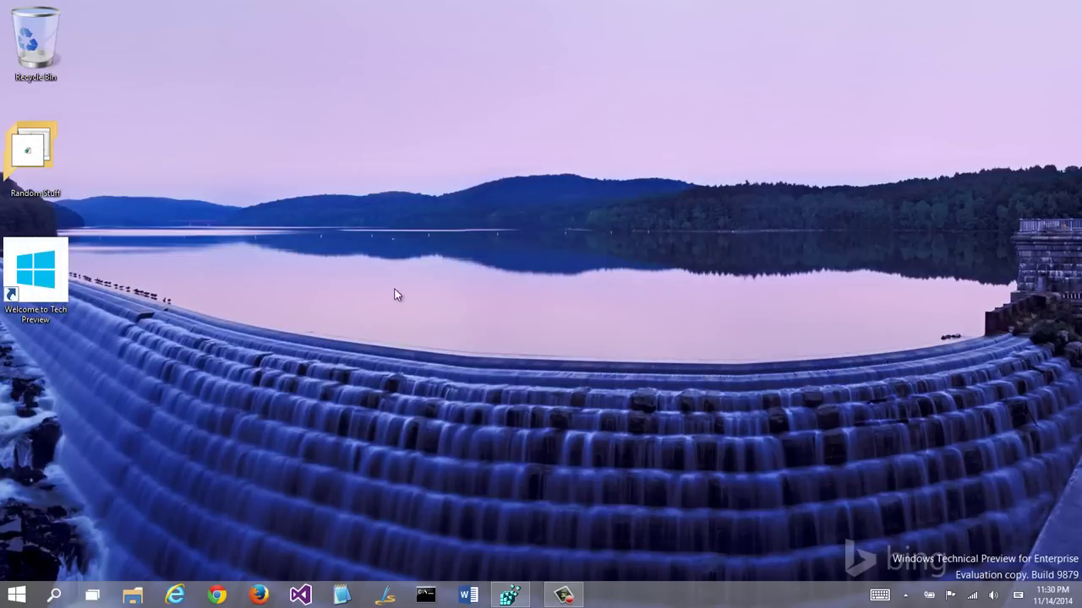
{"action": "left_click", "coordinate": [17, 595]}
{"action": "left_click", "coordinate": [54, 160]}
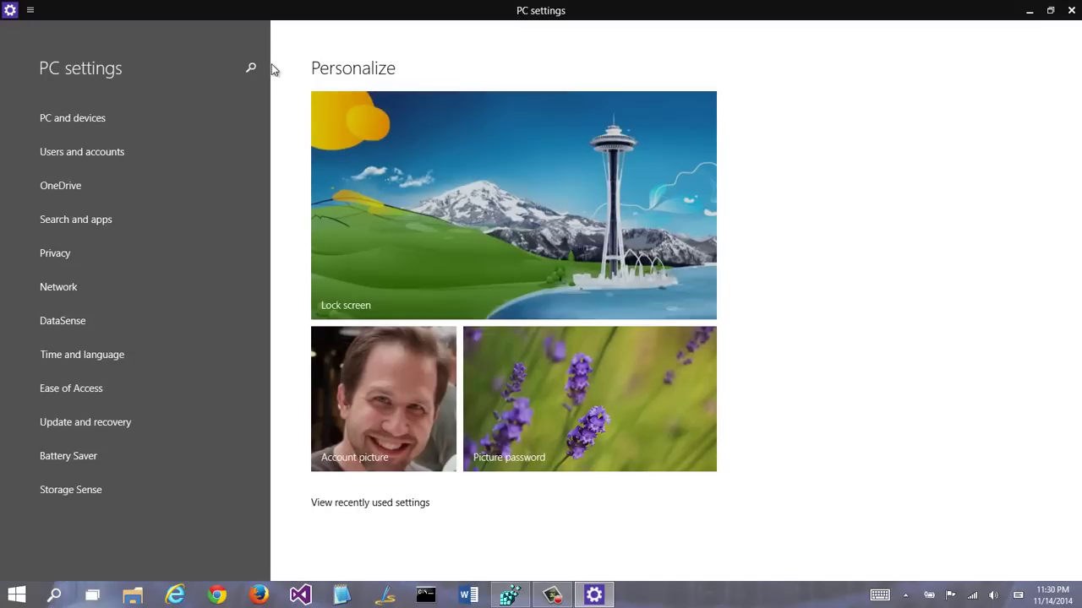
{"action": "key", "text": "super+Right"}
Step: Search Start for 'z' and launch the zPC settings app
{"action": "key", "text": "super"}
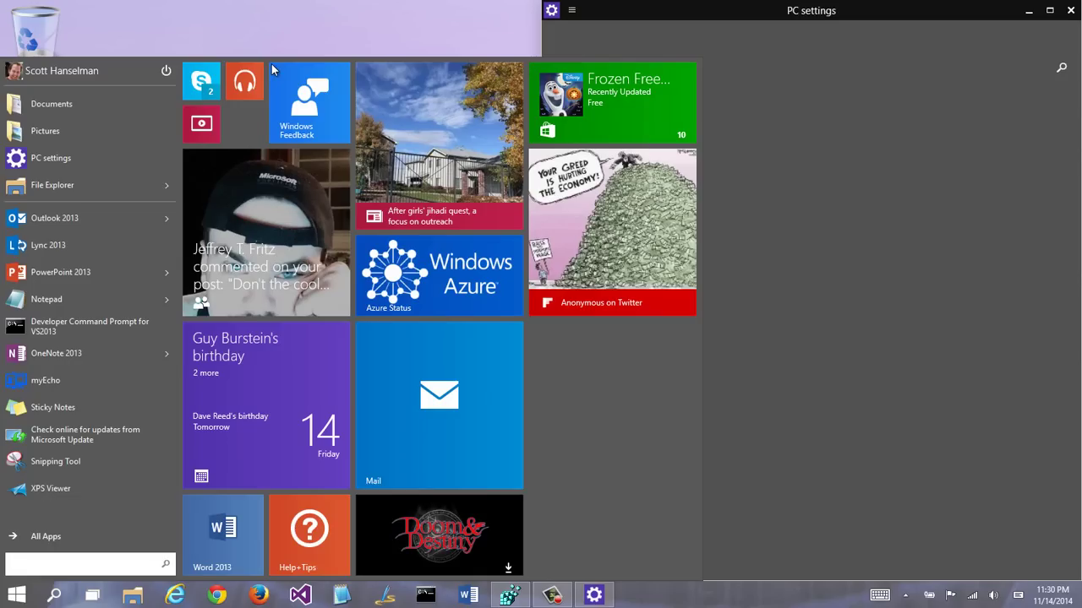
{"action": "type", "text": "zpC settings"}
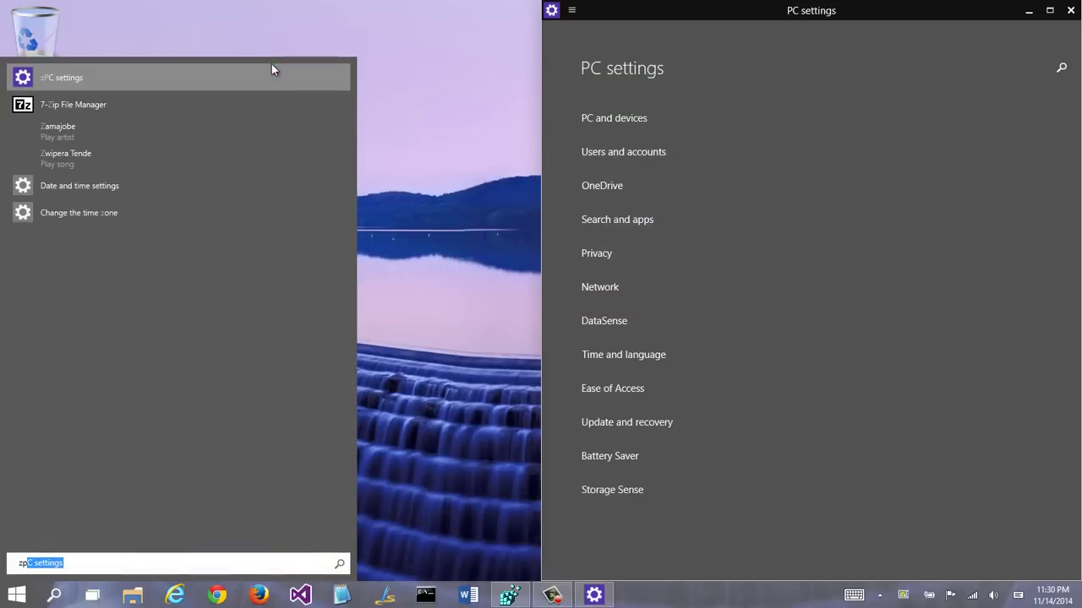
{"action": "left_click", "coordinate": [227, 74]}
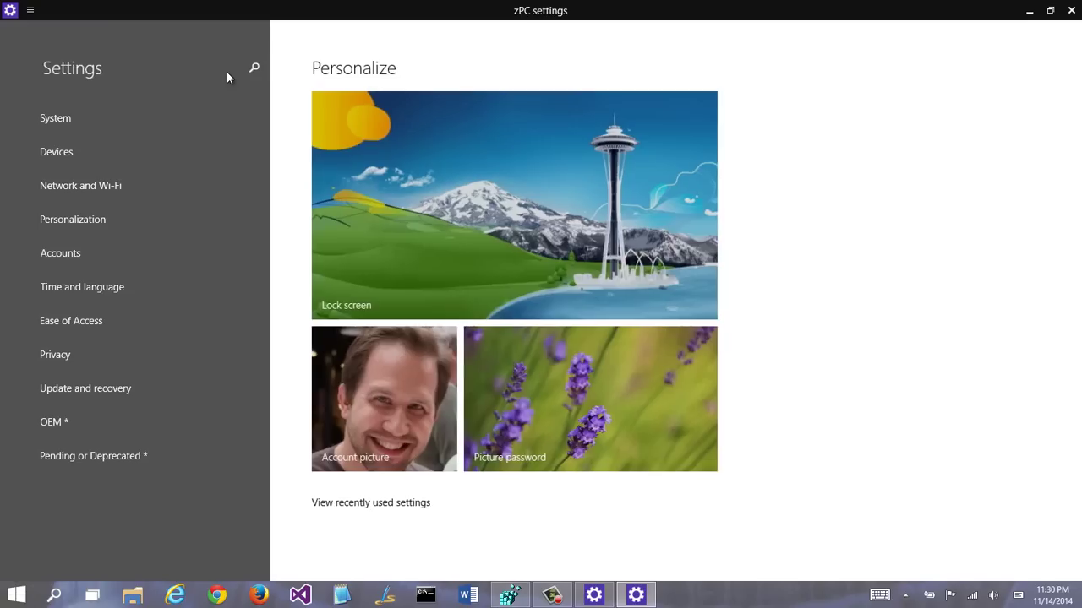
Step: Snap zPC settings left and view the System section's Storage sense and Speech pages
{"action": "key", "text": "super+Left"}
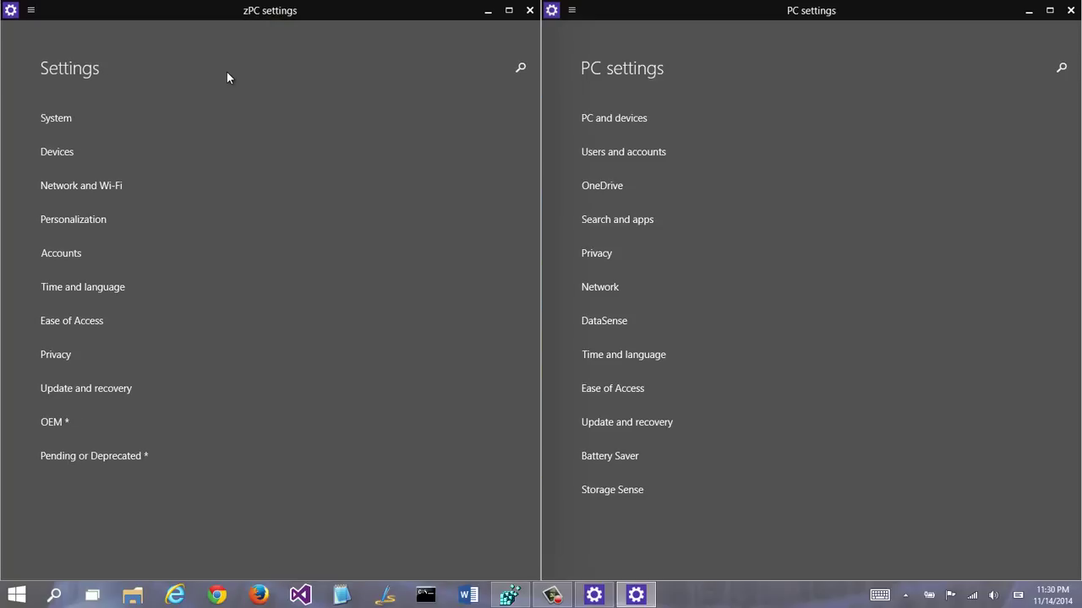
{"action": "left_click", "coordinate": [58, 122]}
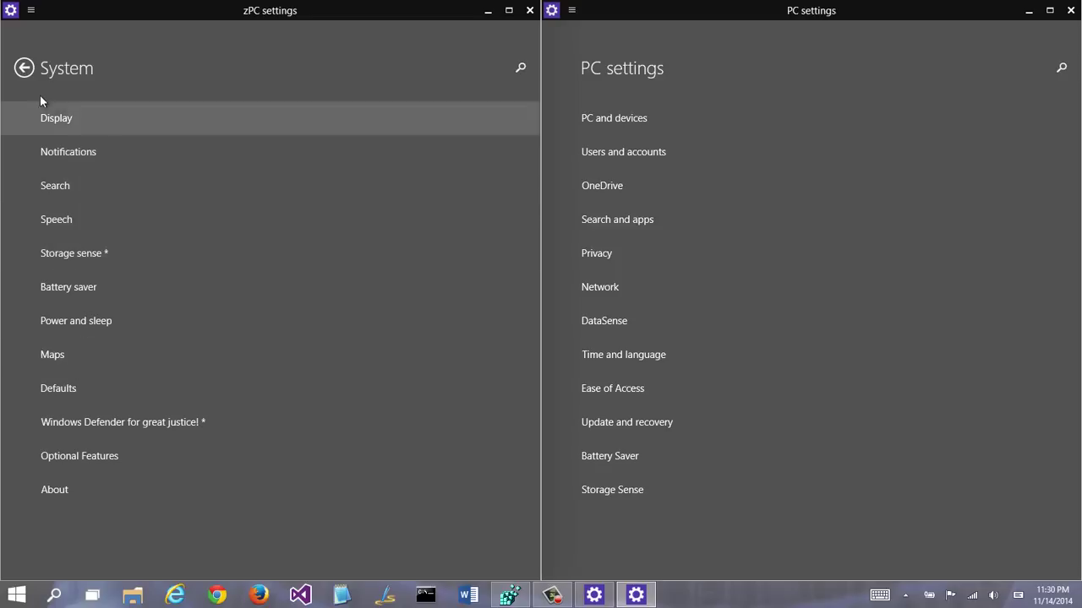
{"action": "left_click", "coordinate": [25, 69]}
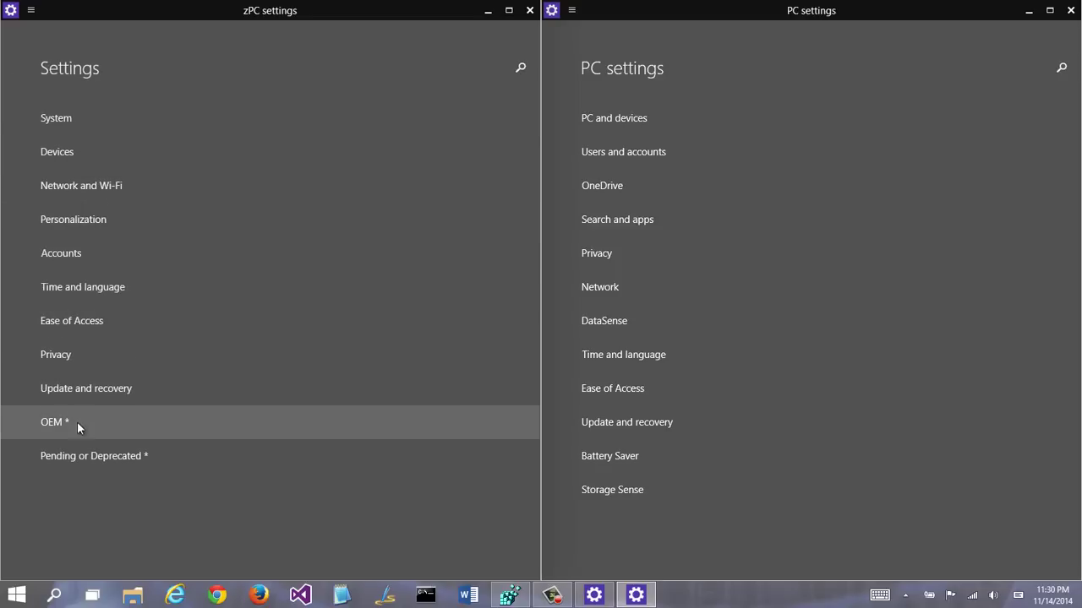
{"action": "left_click", "coordinate": [71, 124]}
{"action": "left_click", "coordinate": [101, 251]}
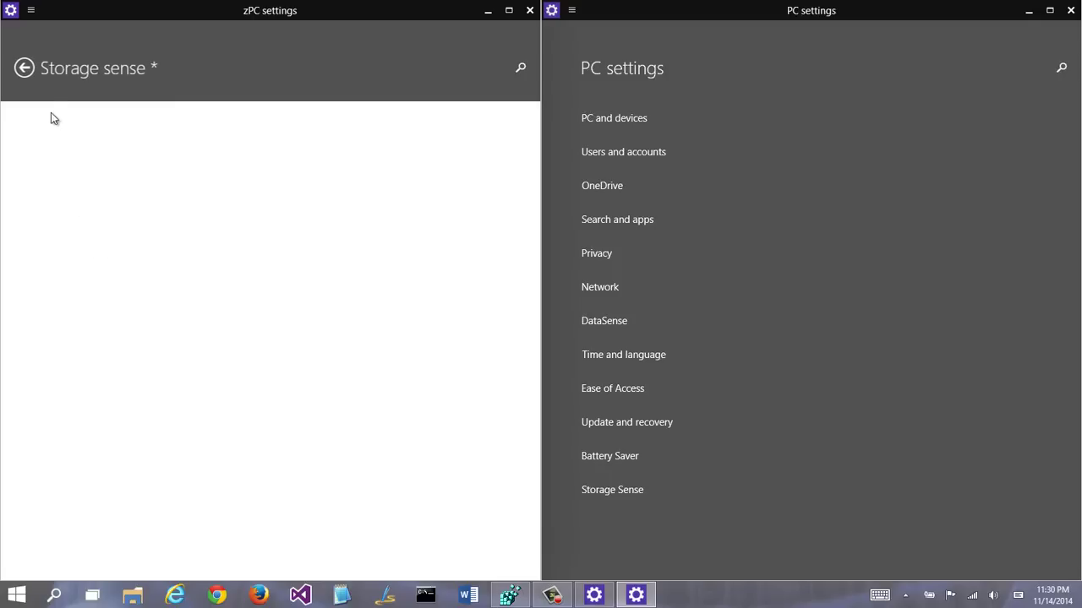
{"action": "left_click", "coordinate": [23, 69]}
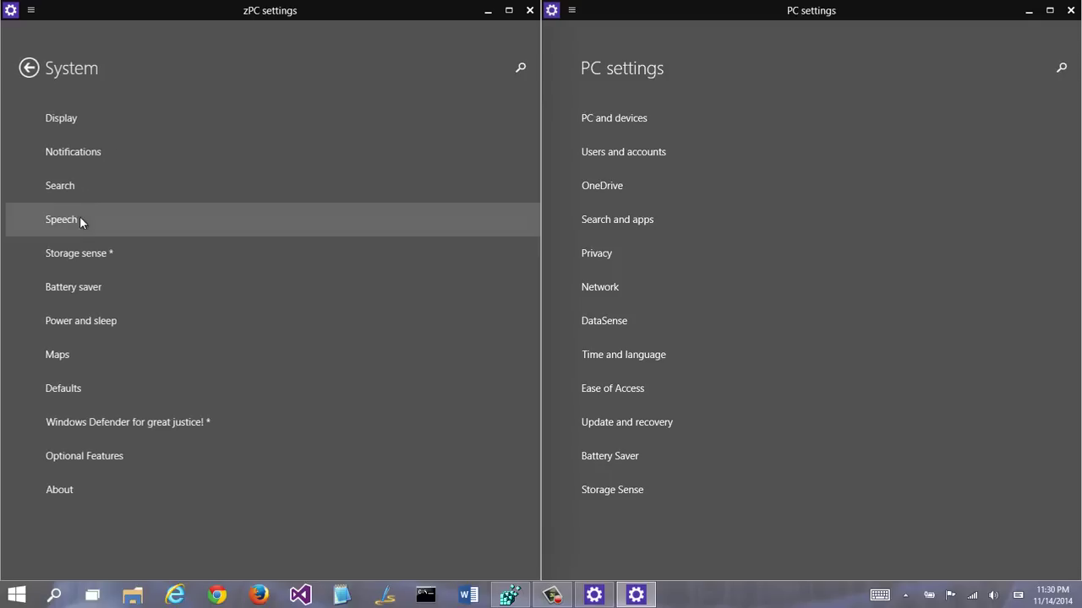
{"action": "left_click", "coordinate": [71, 221]}
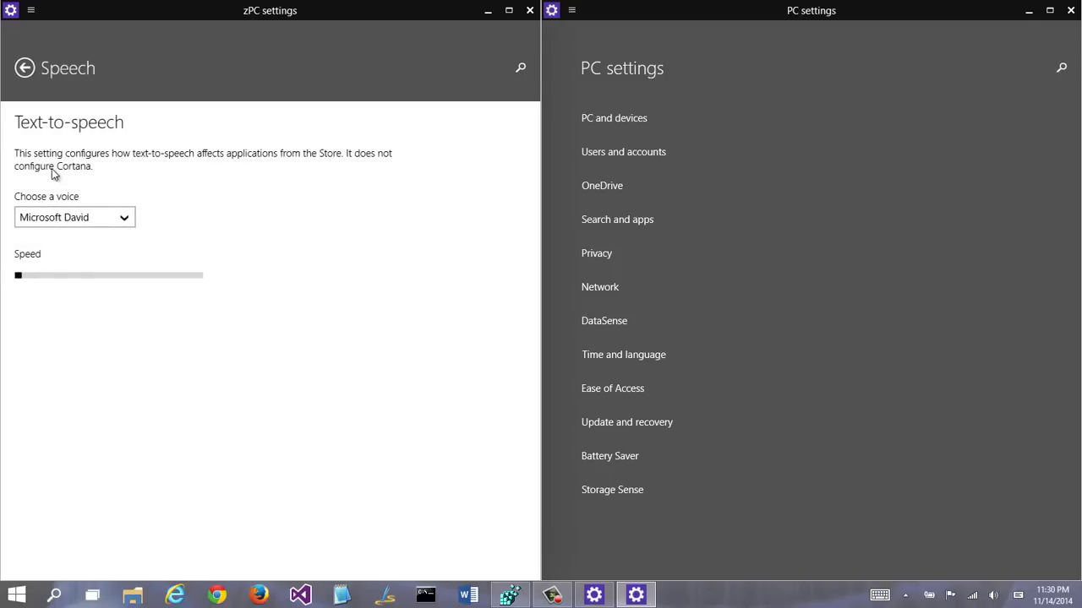
{"action": "left_click", "coordinate": [24, 71]}
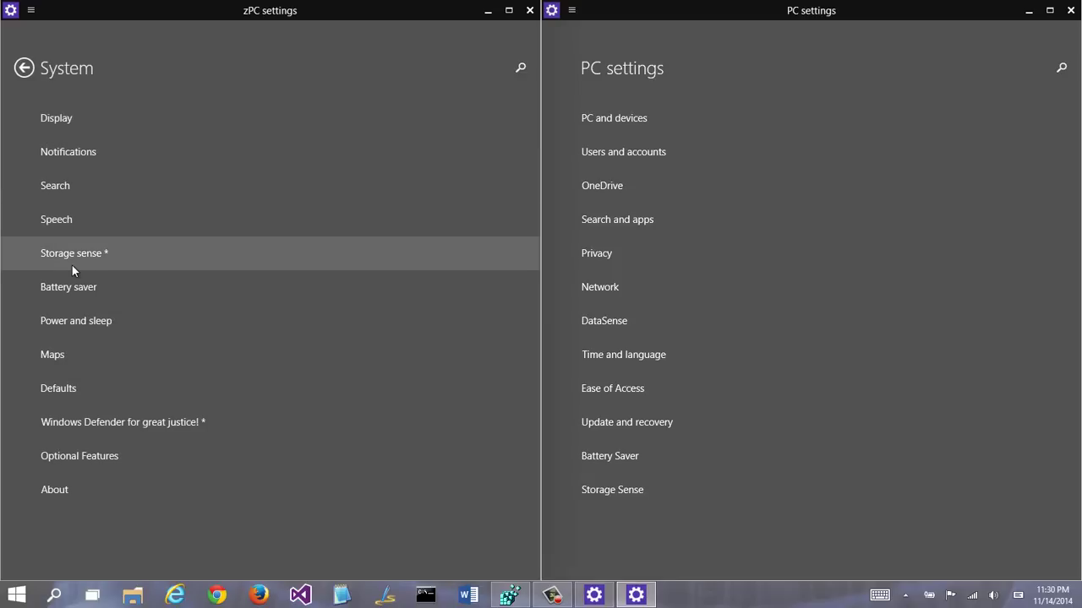
Step: View the Windows Defender and Optional Features pages, return to Settings, and unsnap the window
{"action": "left_click", "coordinate": [158, 427]}
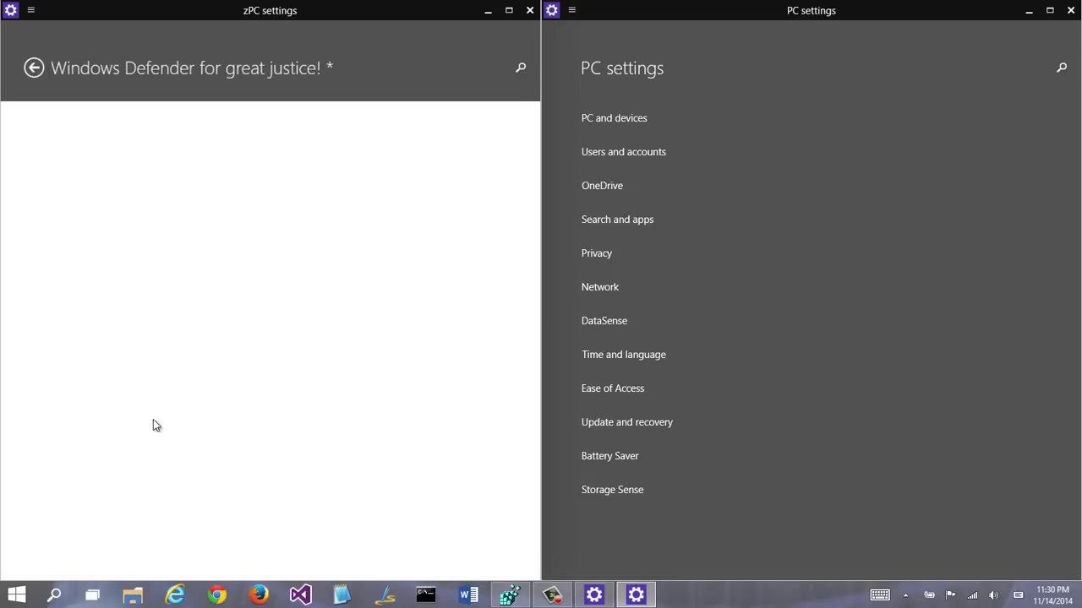
{"action": "left_click", "coordinate": [23, 73]}
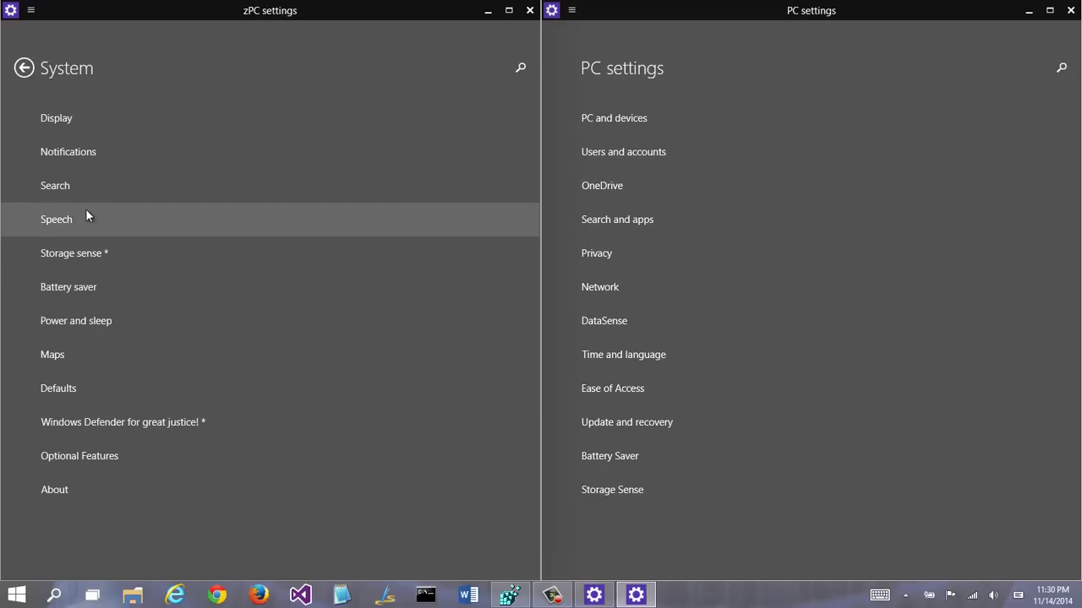
{"action": "left_click", "coordinate": [108, 448]}
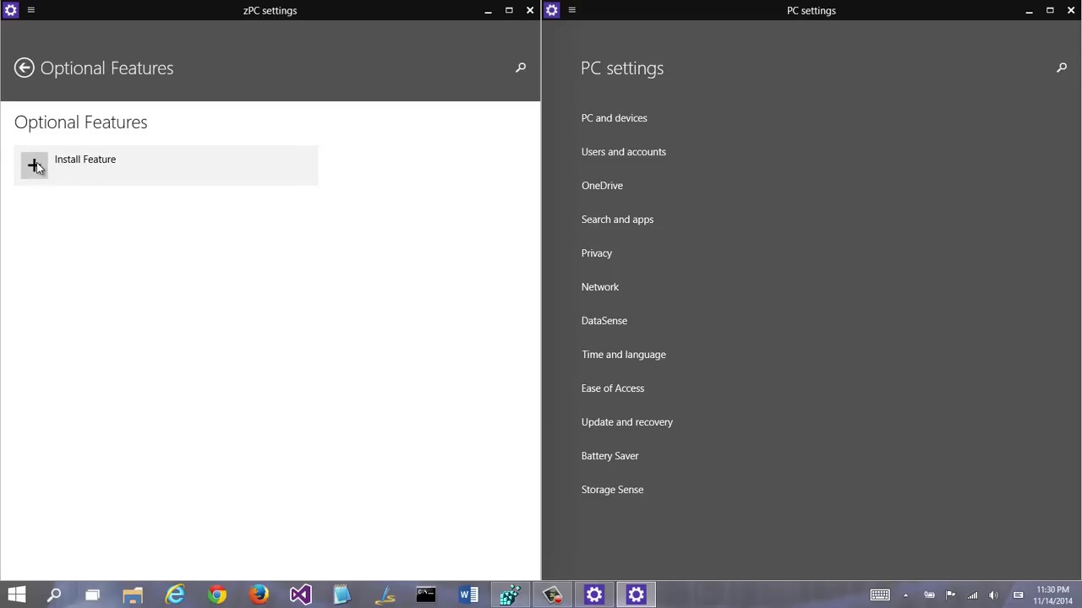
{"action": "left_click", "coordinate": [28, 71]}
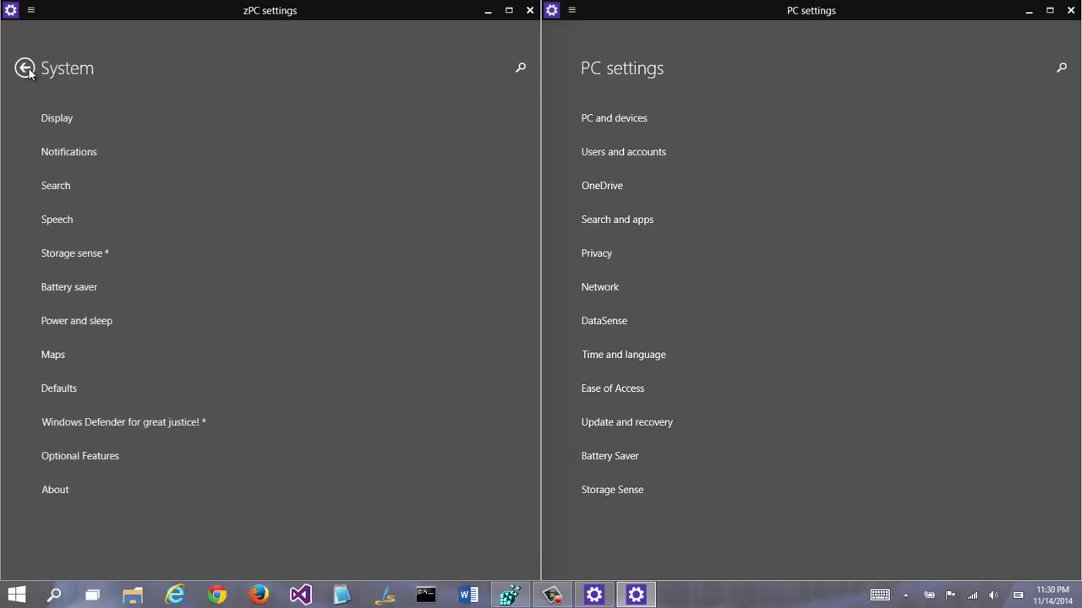
{"action": "left_click", "coordinate": [25, 68]}
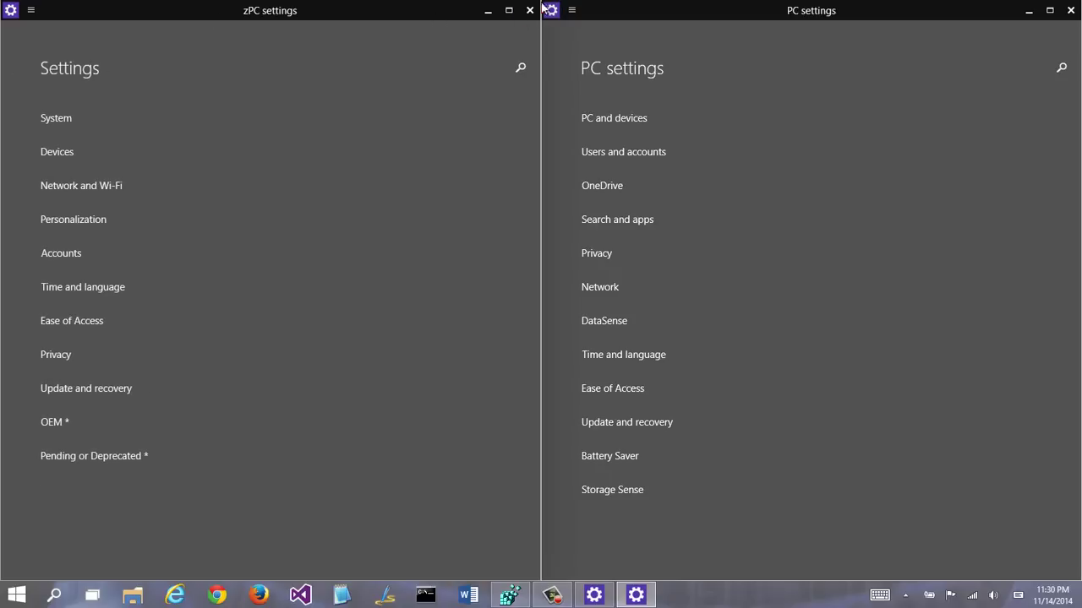
{"action": "left_click_drag", "start_coordinate": [442, 10], "coordinate": [442, 29]}
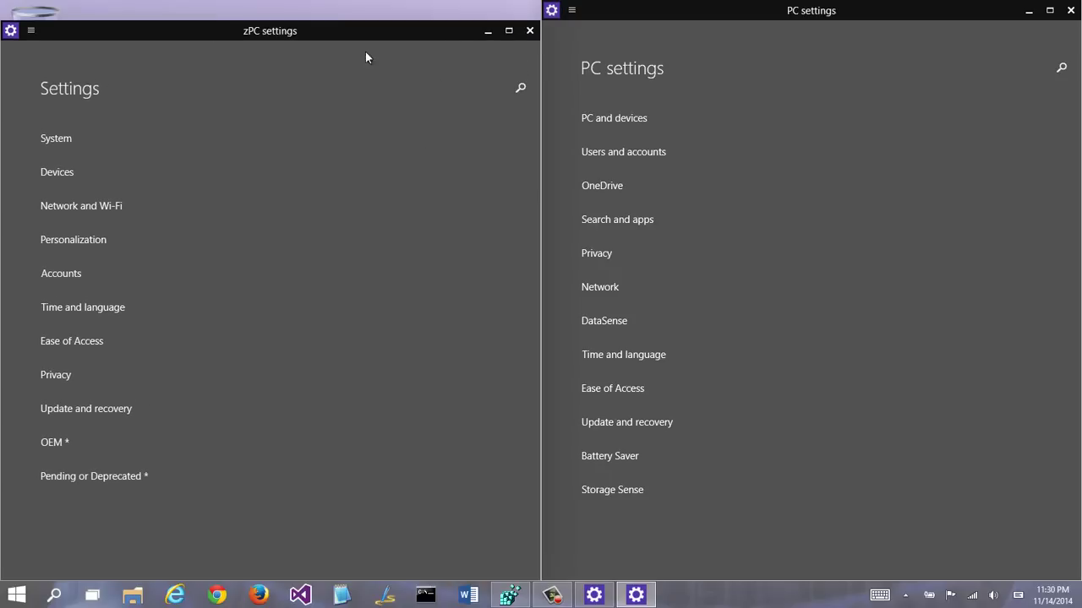
{"action": "mouse_move", "coordinate": [347, 35]}
{"action": "left_mouse_down"}
{"action": "mouse_move", "coordinate": [423, 116]}
{"action": "mouse_move", "coordinate": [343, 55]}
{"action": "left_mouse_up"}
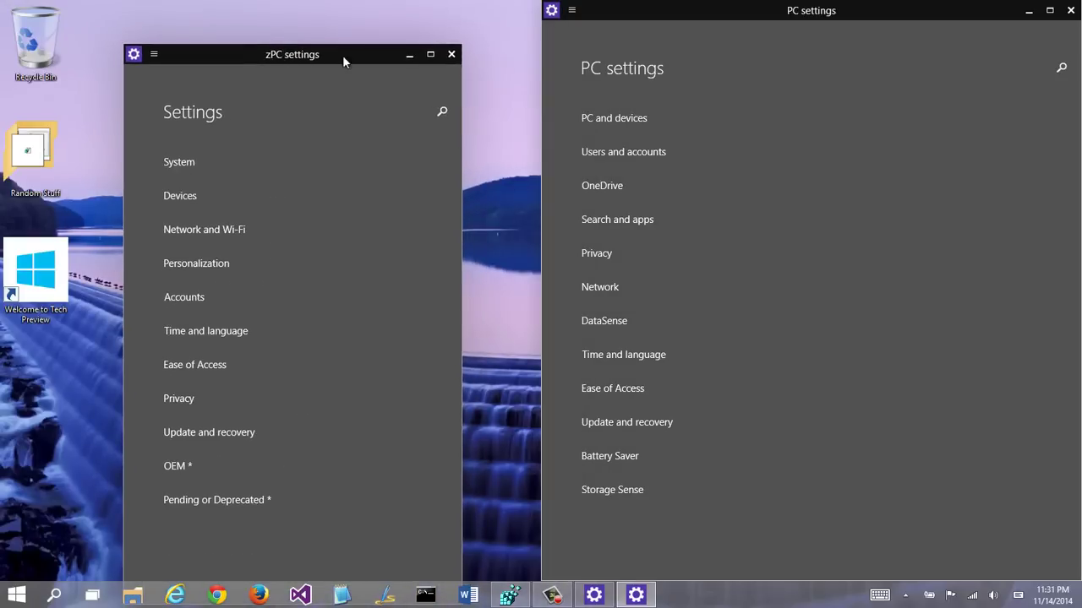
Step: Look through zPC settings' hamburger command list and the window's system menu
{"action": "left_click", "coordinate": [154, 55]}
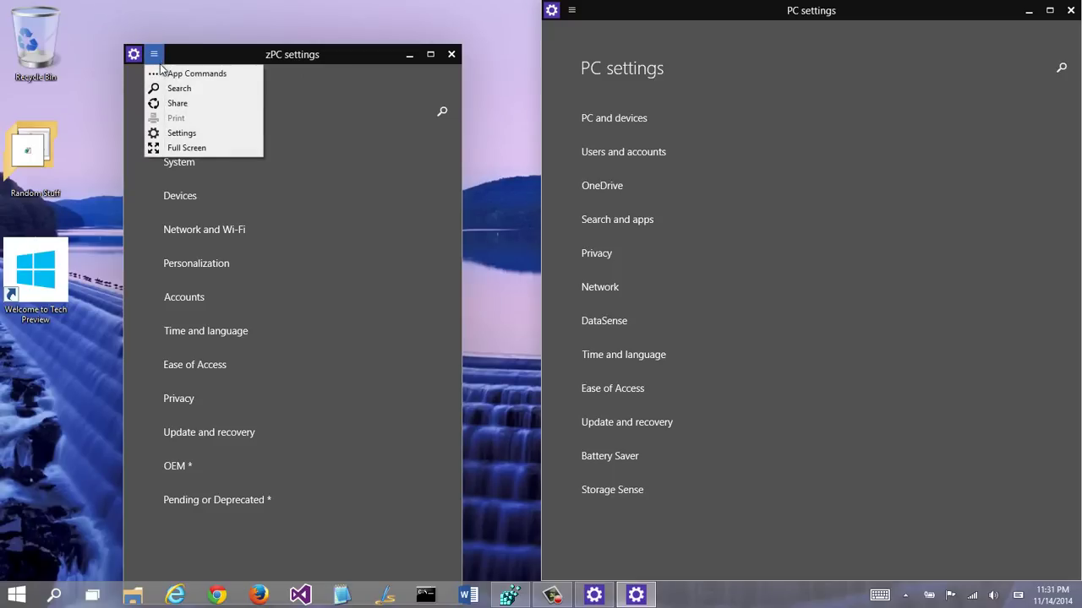
{"action": "left_click", "coordinate": [187, 55]}
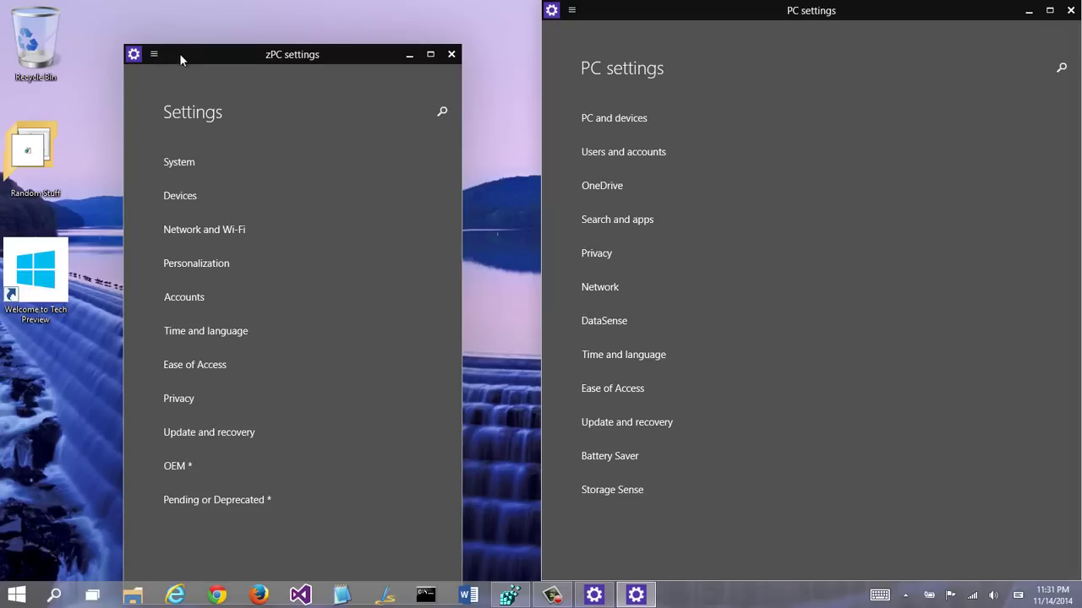
{"action": "left_click", "coordinate": [131, 55]}
{"action": "left_click", "coordinate": [154, 54]}
{"action": "left_click", "coordinate": [153, 54]}
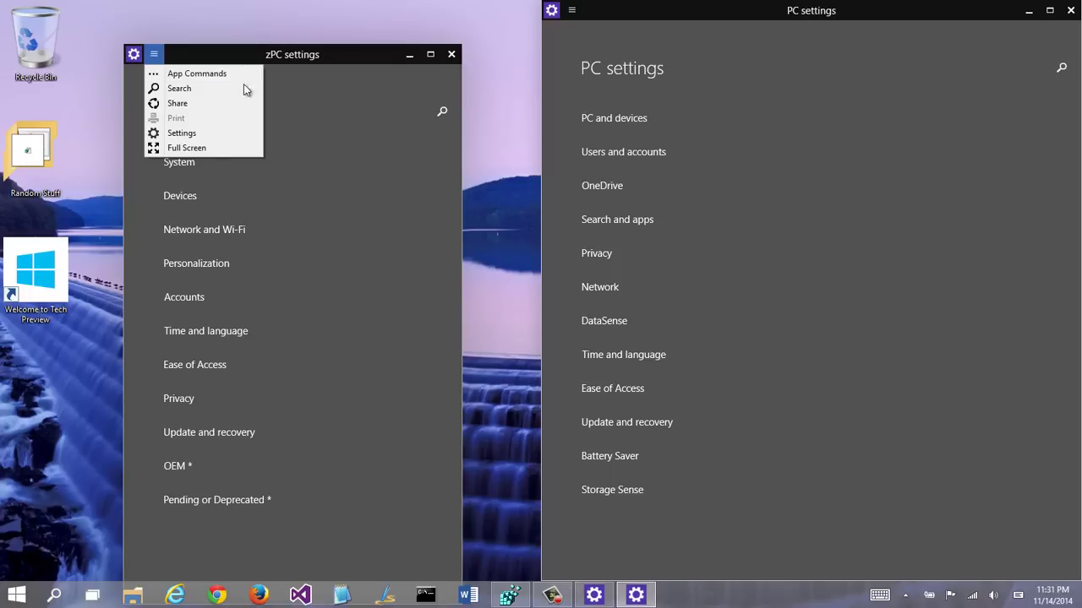
Step: Open and dismiss the app's Settings pane, then close the old PC settings window
{"action": "left_click", "coordinate": [181, 133]}
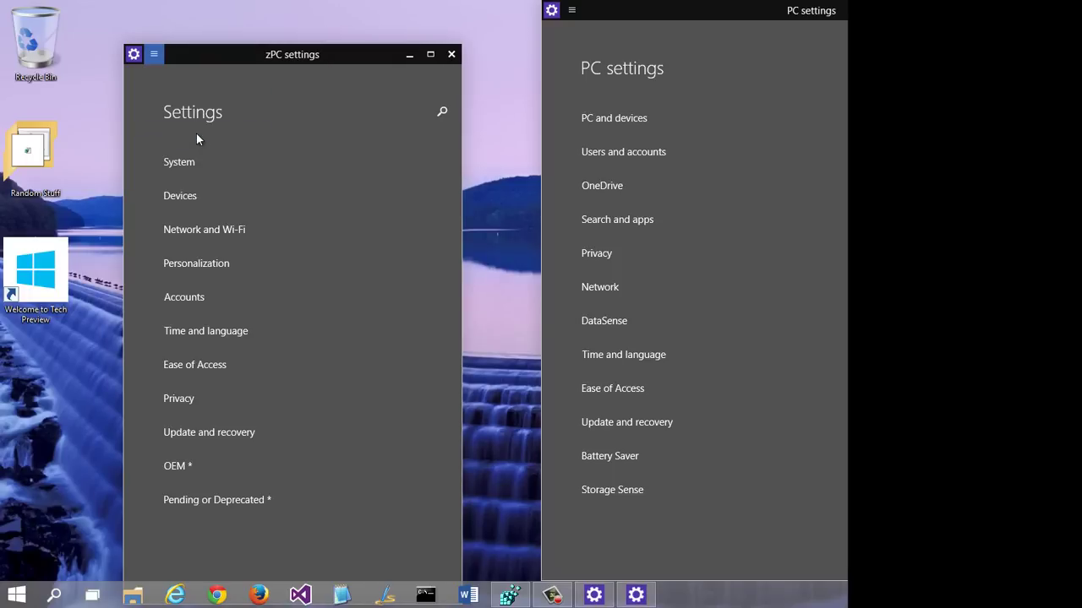
{"action": "left_click", "coordinate": [153, 58]}
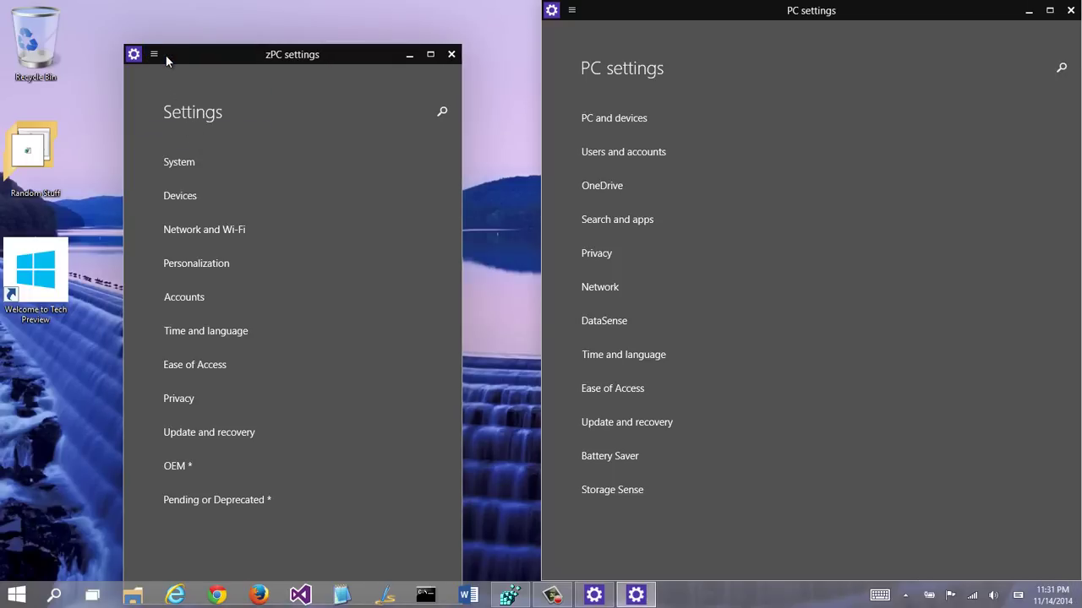
{"action": "left_click", "coordinate": [153, 56]}
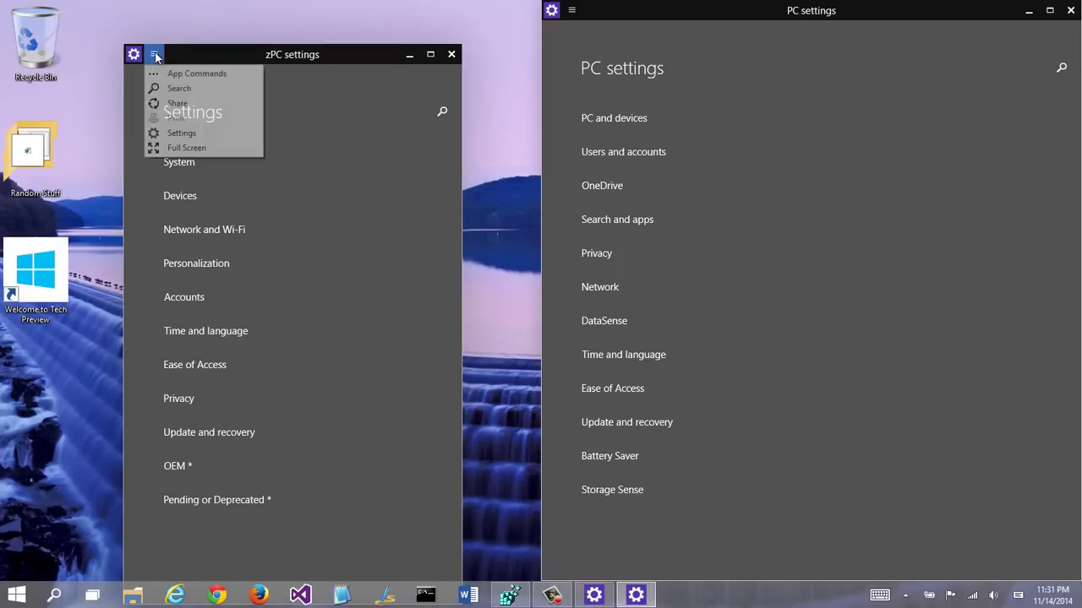
{"action": "left_click", "coordinate": [181, 133]}
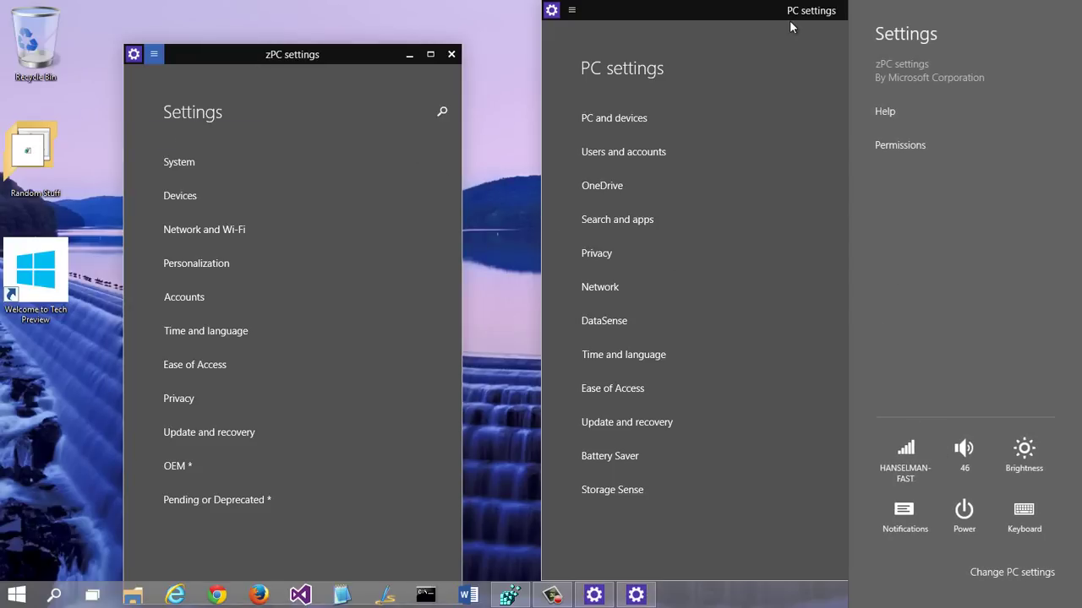
{"action": "left_click", "coordinate": [752, 19]}
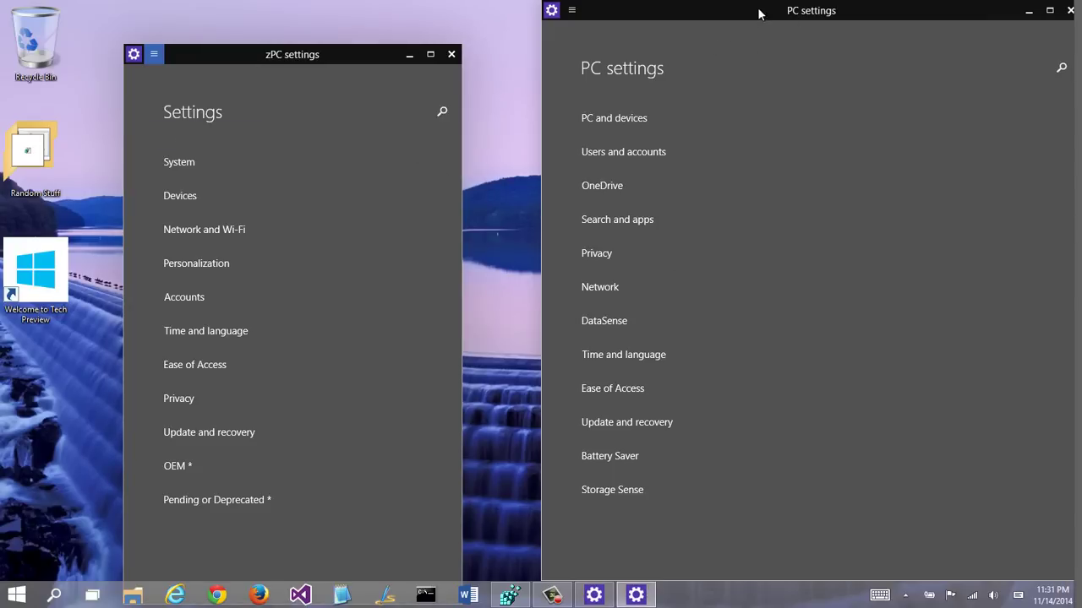
{"action": "left_click", "coordinate": [1070, 10]}
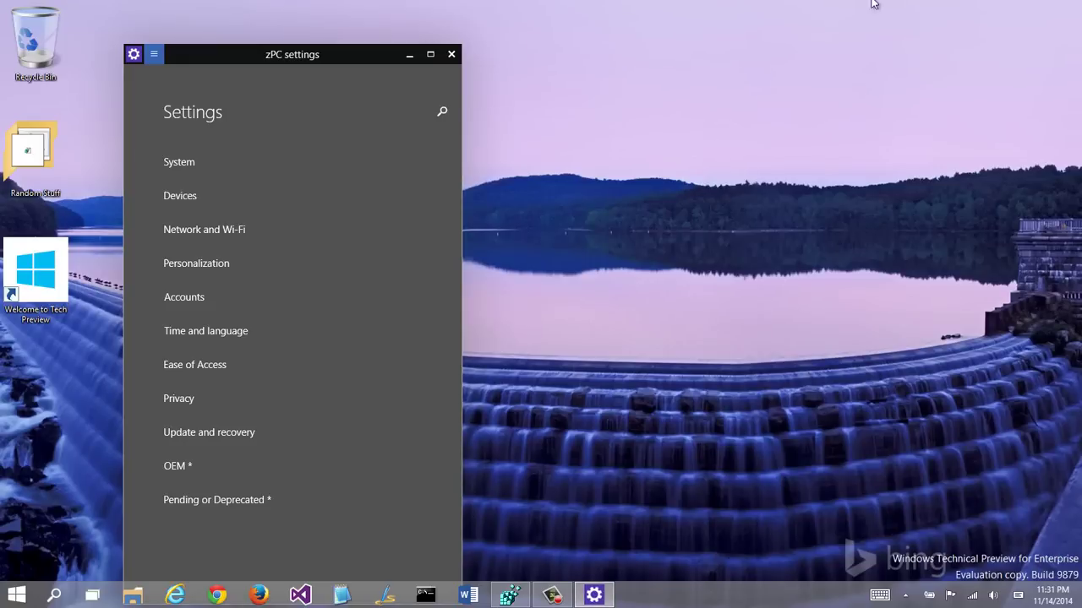
Step: Close zPC settings, add Desktop 2 in Task View, and return to Desktop 1
{"action": "left_click", "coordinate": [454, 56]}
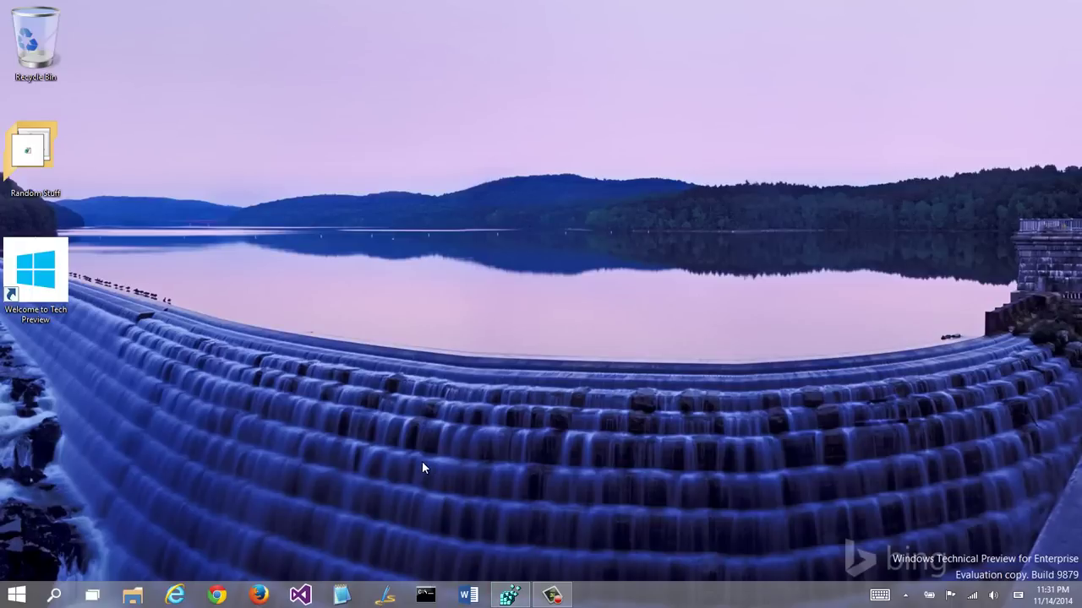
{"action": "left_click", "coordinate": [92, 596]}
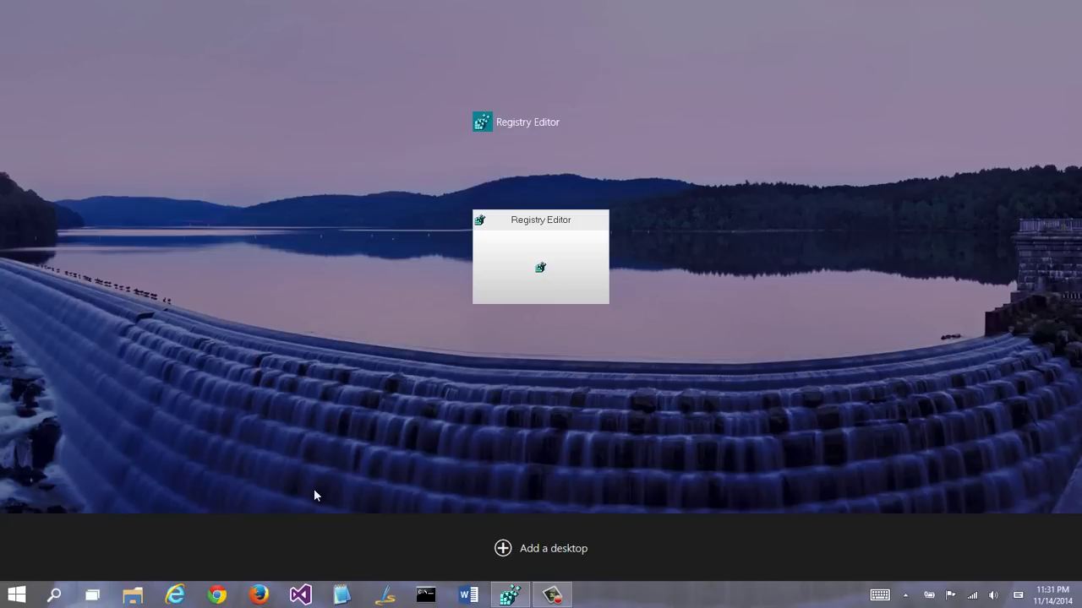
{"action": "left_click", "coordinate": [524, 549]}
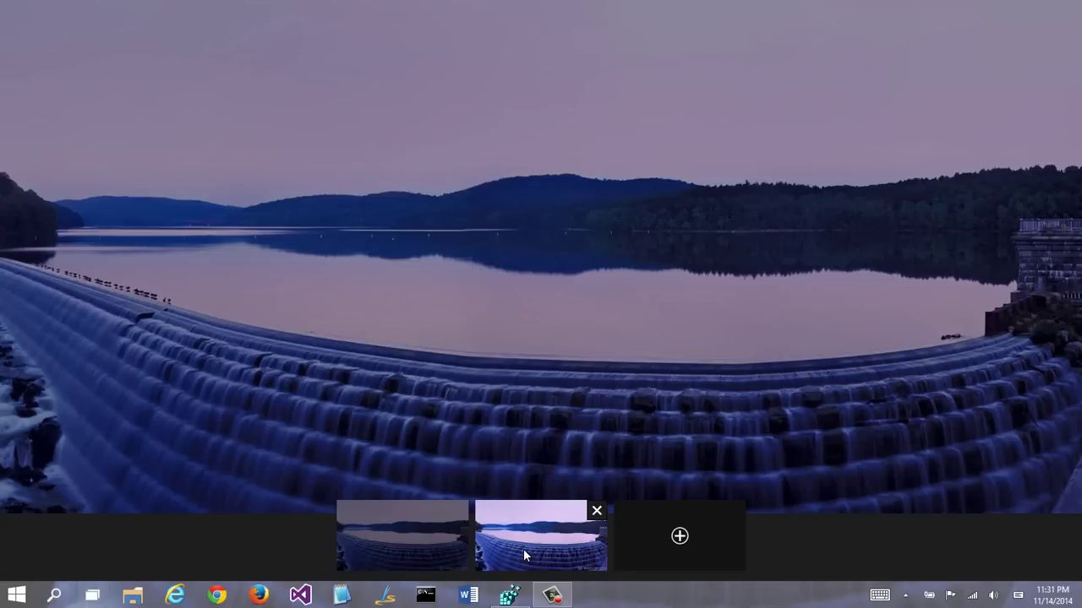
{"action": "left_click", "coordinate": [438, 545]}
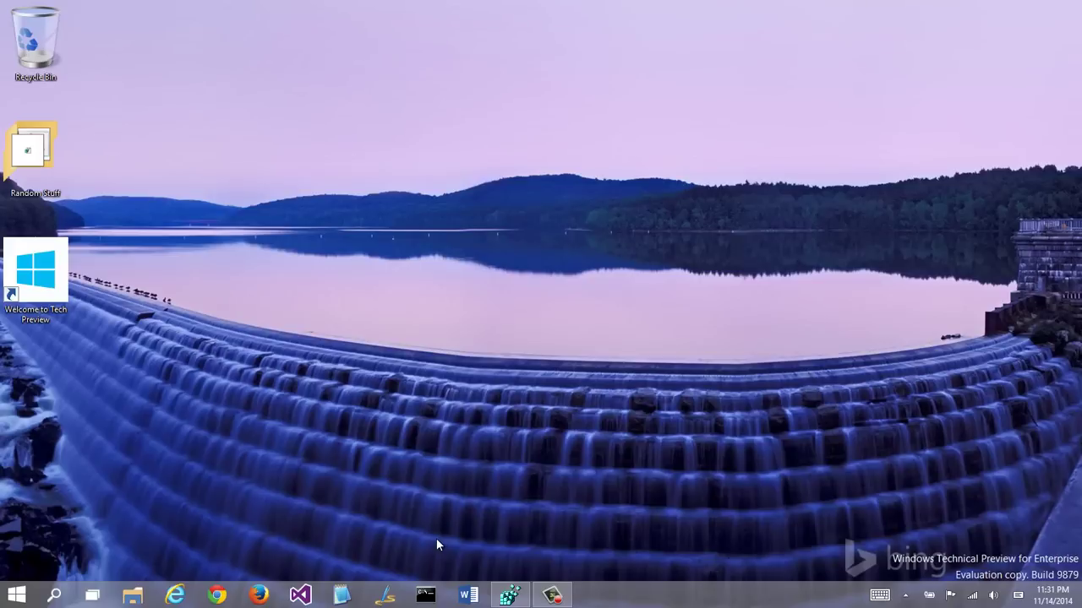
Step: Apply the Beautiful Queensland theme via Personalize, then switch to Desktop 2 in Task View
{"action": "right_click", "coordinate": [487, 351]}
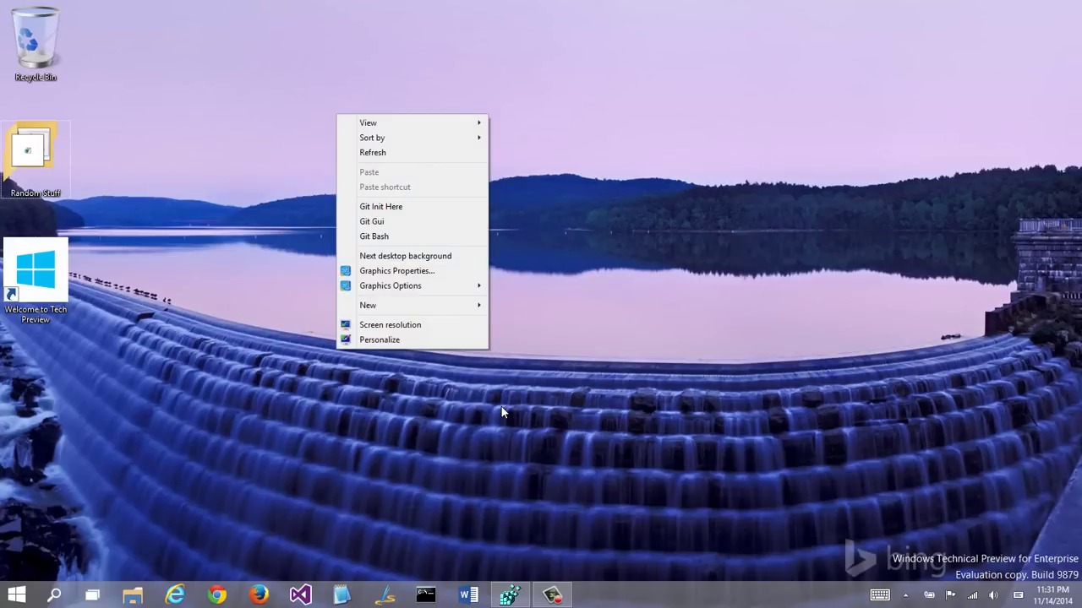
{"action": "left_click", "coordinate": [458, 338]}
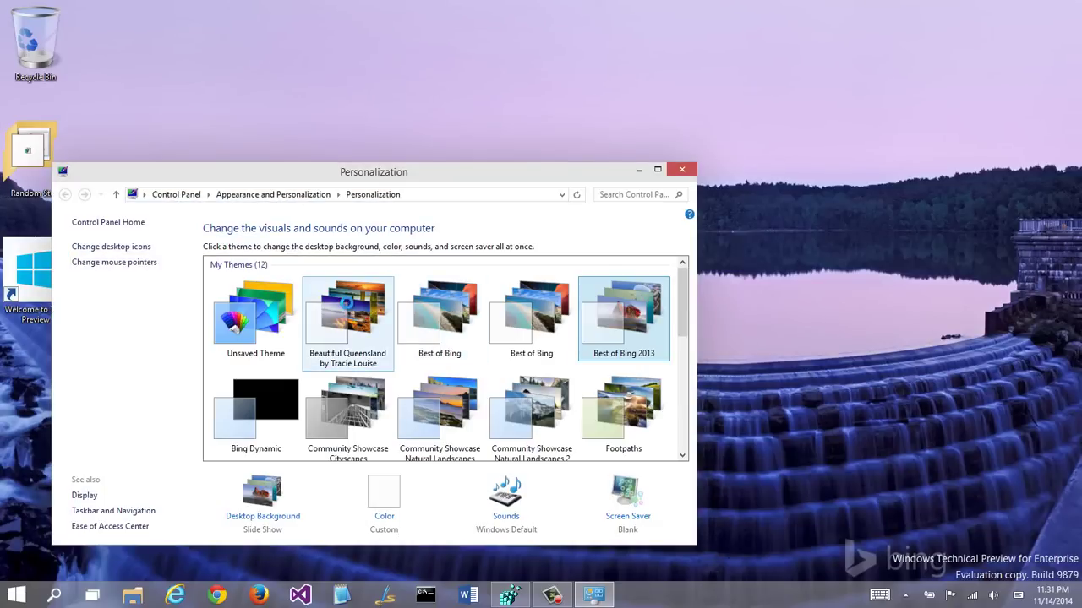
{"action": "left_click", "coordinate": [359, 313]}
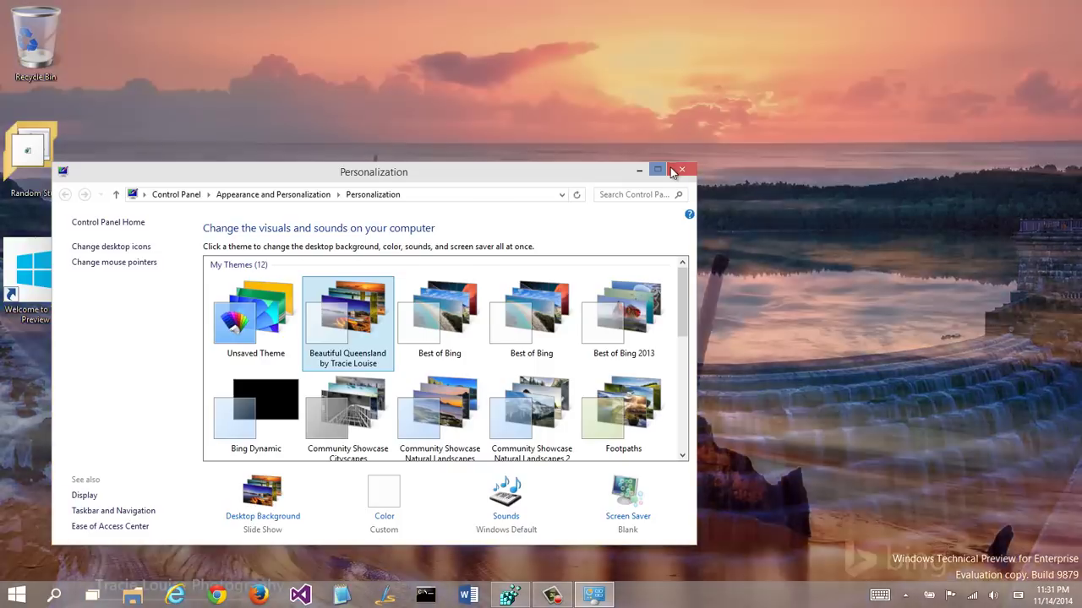
{"action": "left_click", "coordinate": [681, 171]}
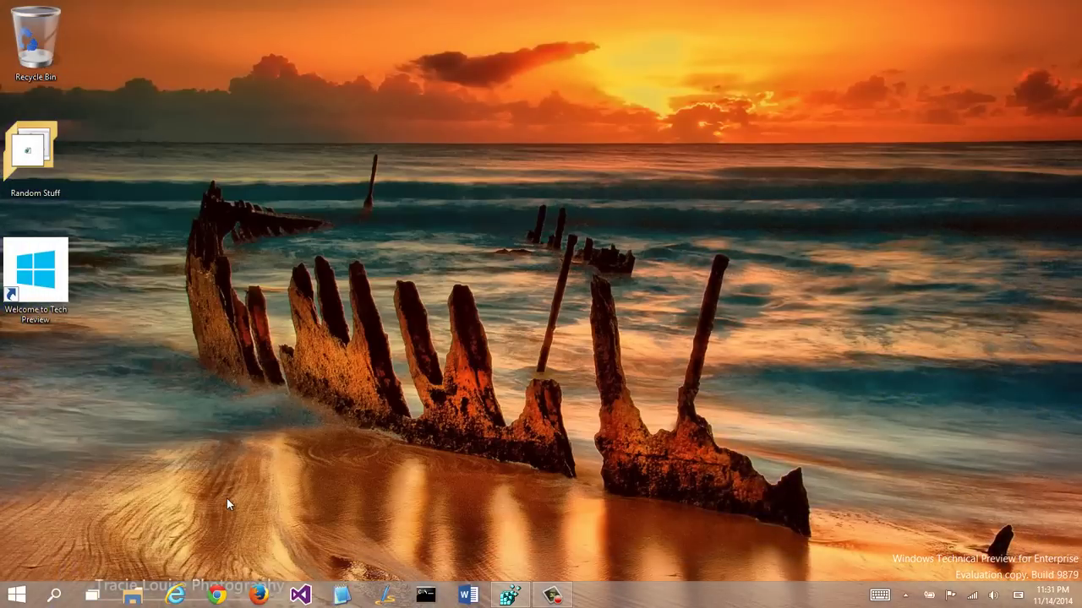
{"action": "left_click", "coordinate": [92, 595]}
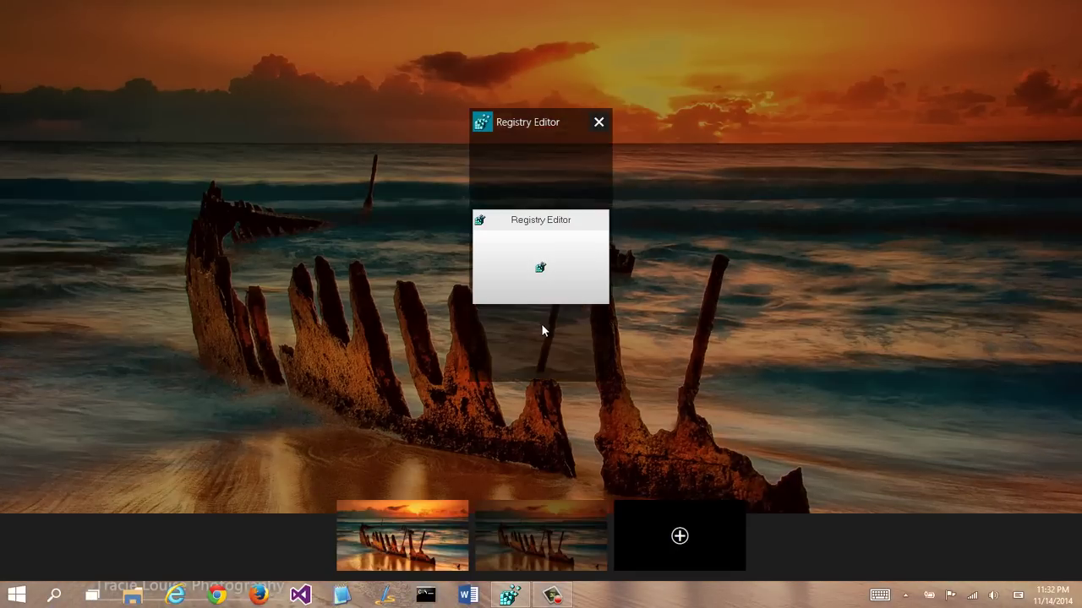
{"action": "left_click", "coordinate": [503, 543]}
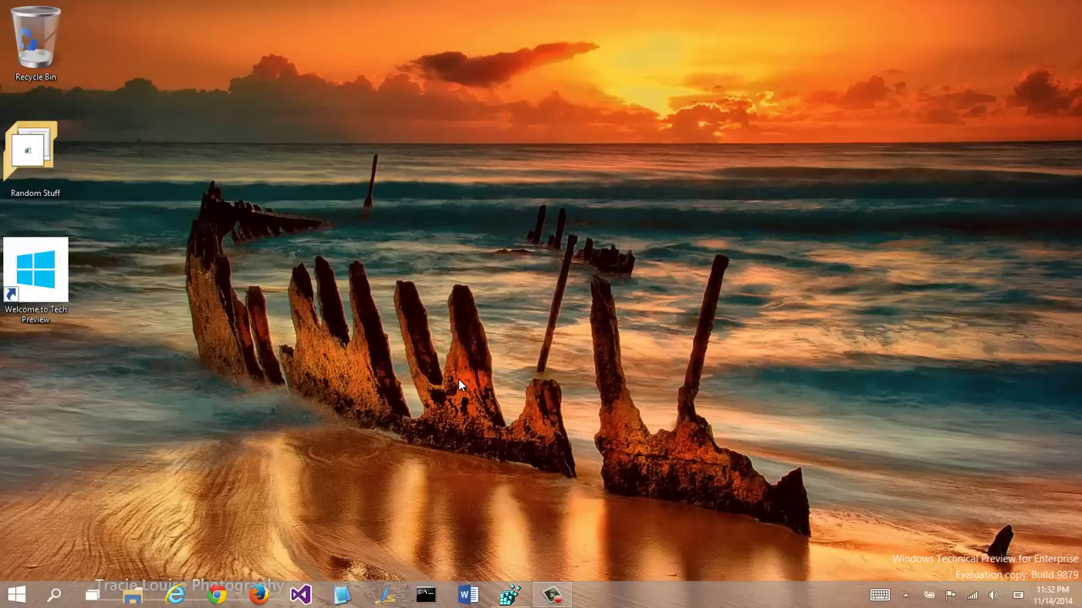
Step: Open File Explorer at Home, then flip between desktops with Win+Ctrl+Left/Right
{"action": "left_click", "coordinate": [133, 595]}
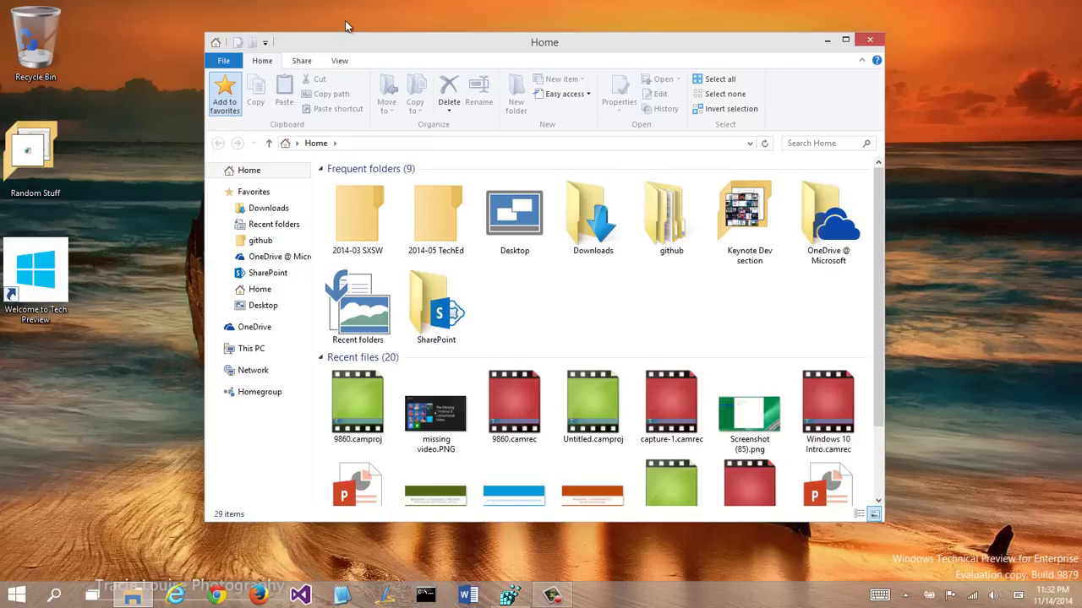
{"action": "key", "text": "super+d"}
{"action": "key", "text": "ctrl+super+Left"}
{"action": "key", "text": "ctrl+super+Right"}
{"action": "key", "text": "ctrl+super+Left"}
{"action": "key", "text": "ctrl+super+Right"}
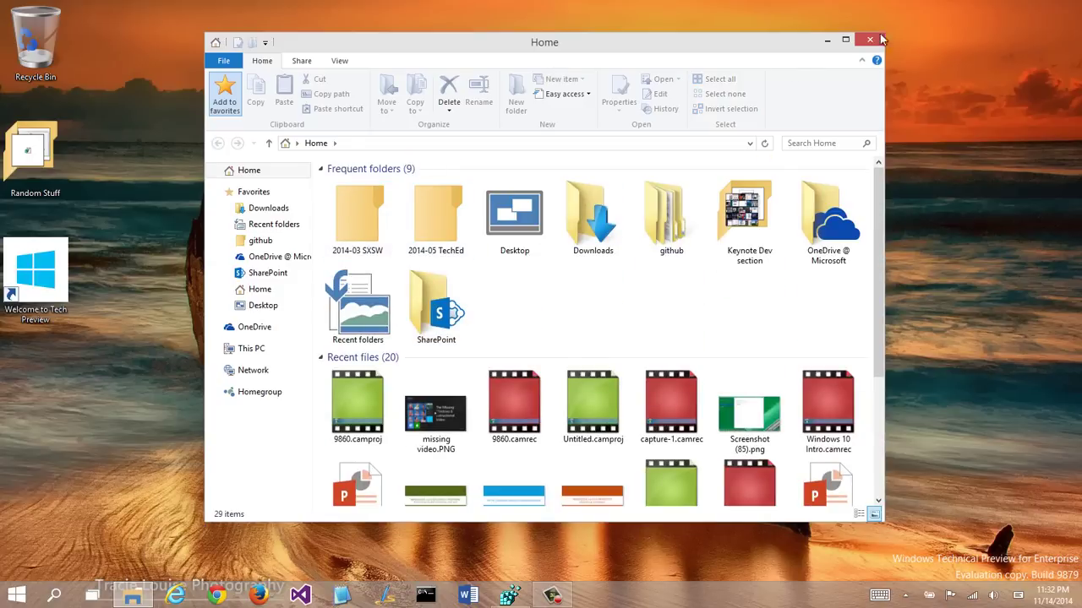
Step: Close File Explorer, open Command Prompt, and list the home folder's contents
{"action": "left_click", "coordinate": [873, 41]}
{"action": "left_click", "coordinate": [425, 596]}
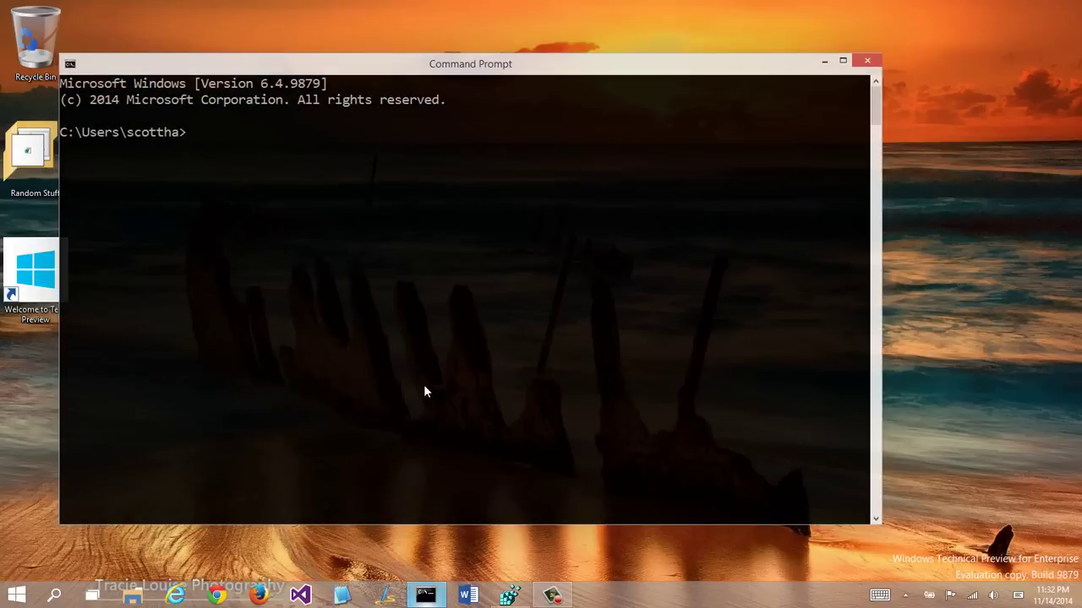
{"action": "left_click_drag", "start_coordinate": [262, 68], "coordinate": [338, 82]}
{"action": "type", "text": "dor"}
{"action": "type", "text": "r"}
{"action": "key", "text": "Return"}
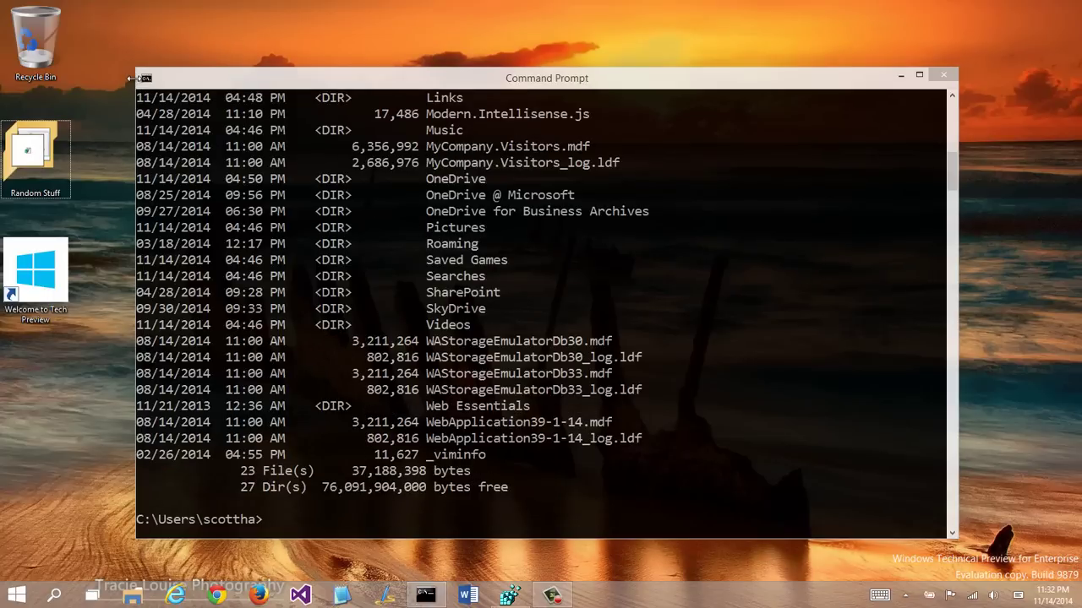
Step: Narrow the console window and review the enabled Experimental settings in console Properties
{"action": "left_click_drag", "start_coordinate": [136, 83], "coordinate": [168, 88]}
{"action": "left_click", "coordinate": [175, 79]}
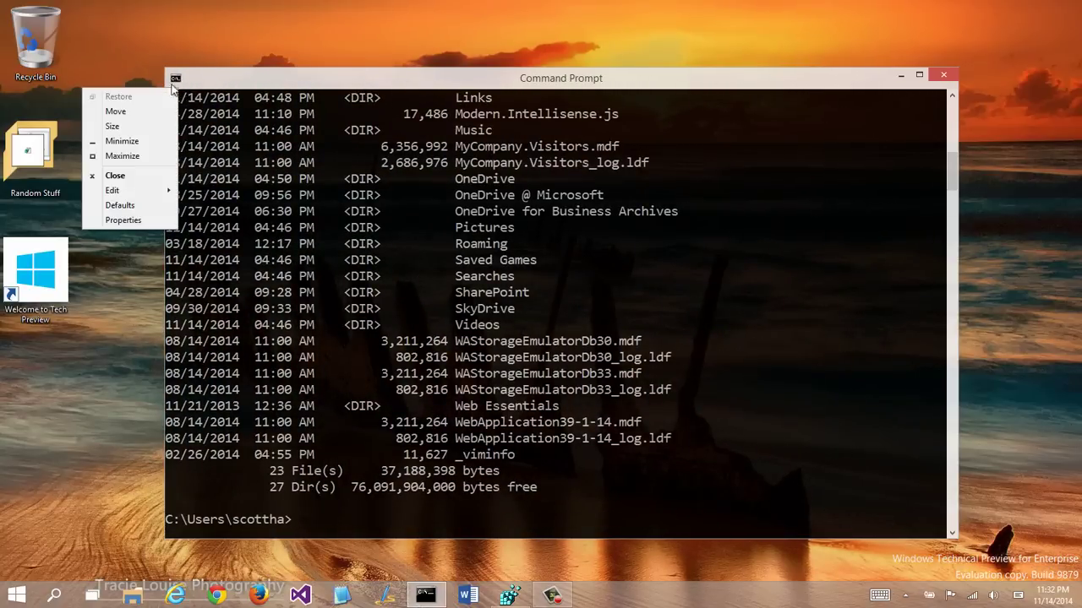
{"action": "left_click", "coordinate": [135, 221]}
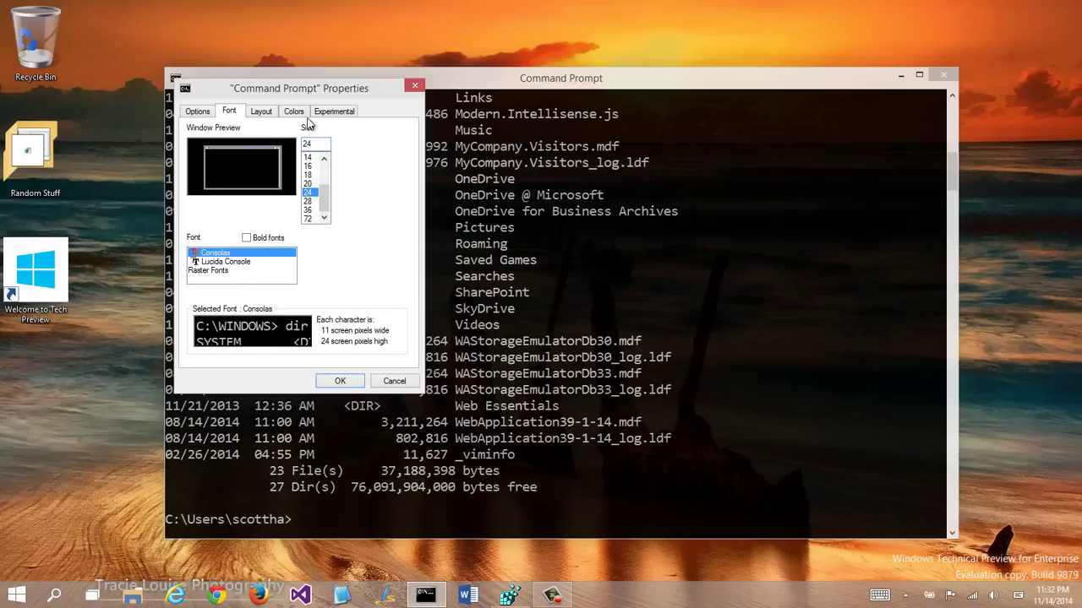
{"action": "left_click", "coordinate": [330, 112]}
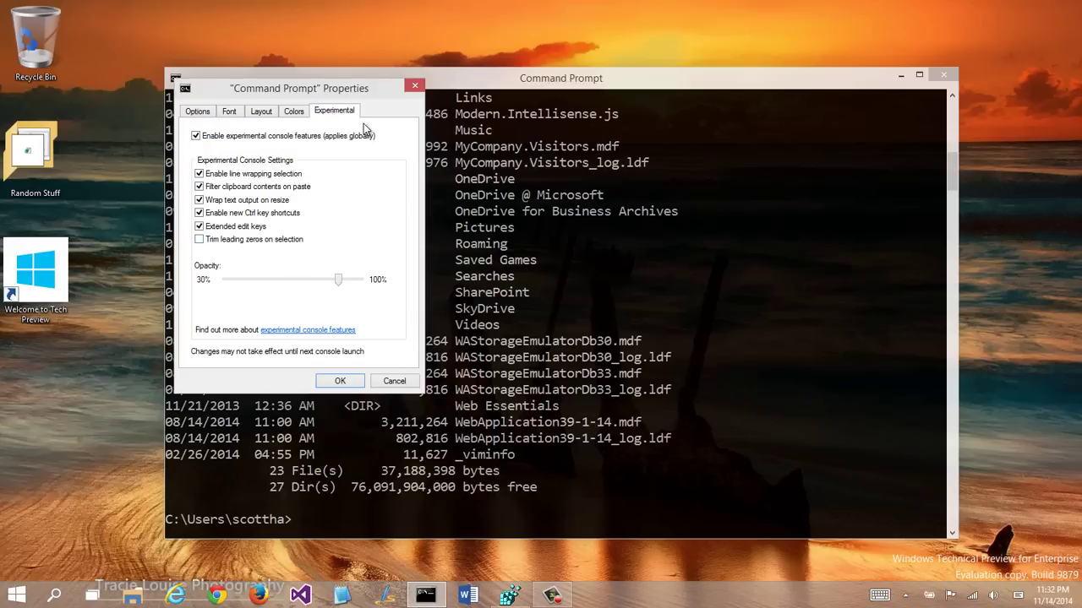
{"action": "left_click", "coordinate": [418, 86]}
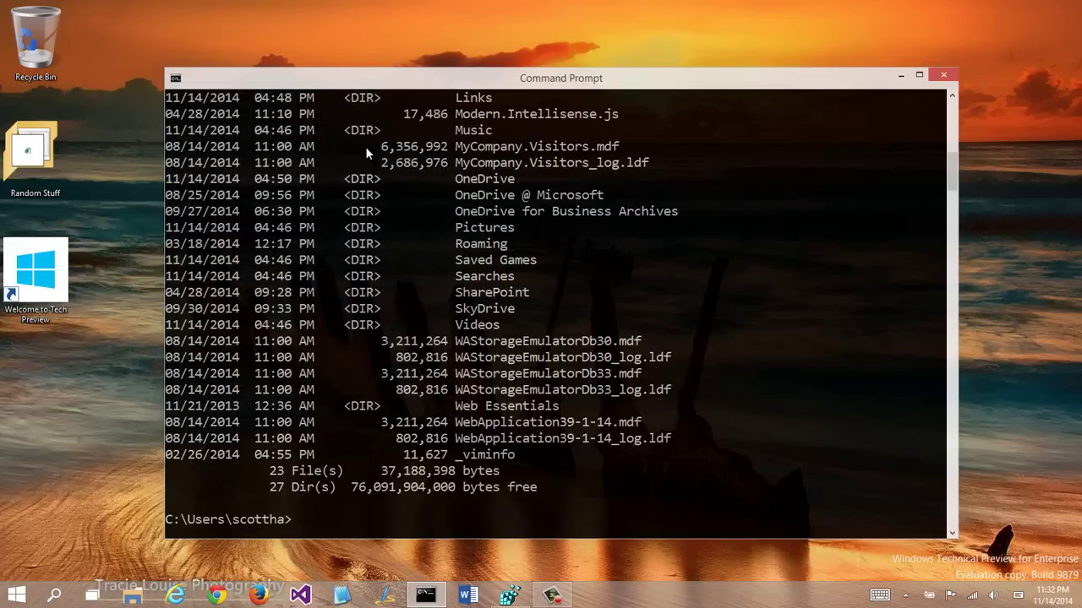
Step: Toggle the console's full screen on and off, then clear it with cls and rerun dir
{"action": "key", "text": "alt+Return"}
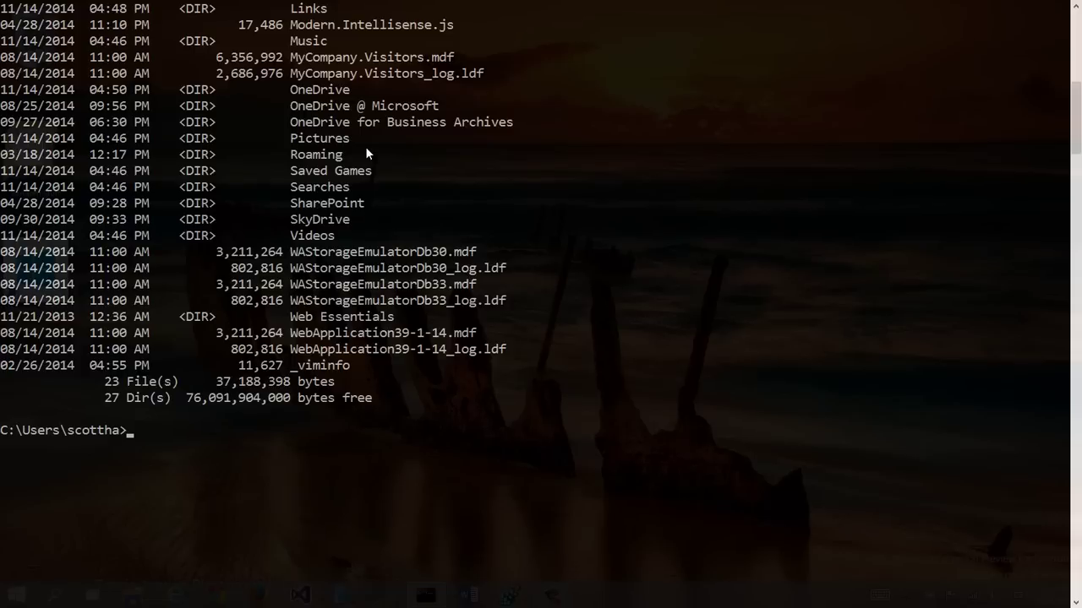
{"action": "key", "text": "alt+Return"}
{"action": "key", "text": "alt+Return"}
{"action": "type", "text": "cls"}
{"action": "key", "text": "Return"}
{"action": "type", "text": "dir"}
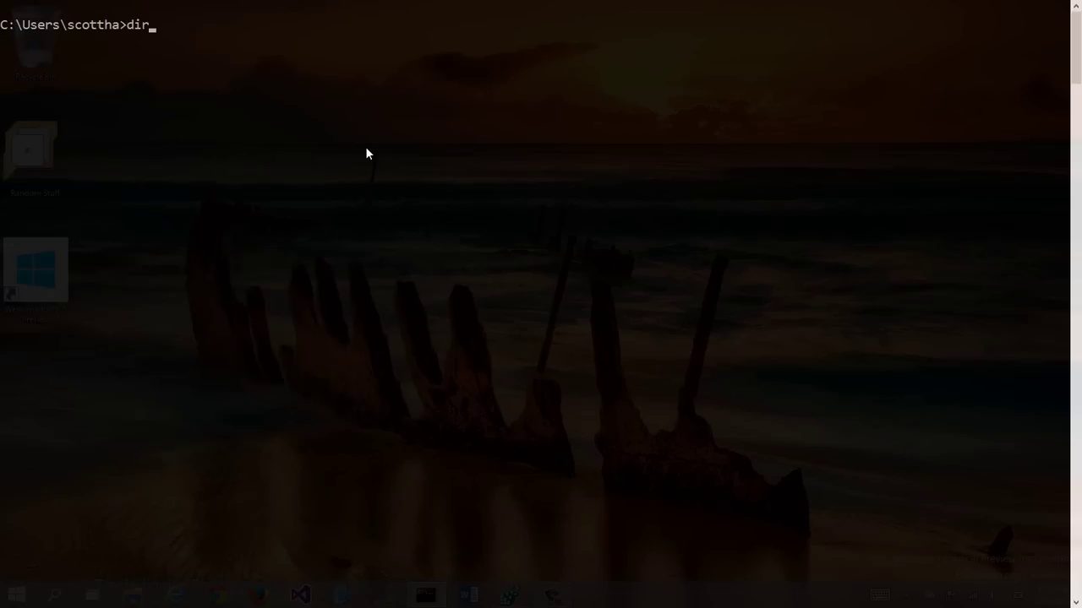
{"action": "key", "text": "Return"}
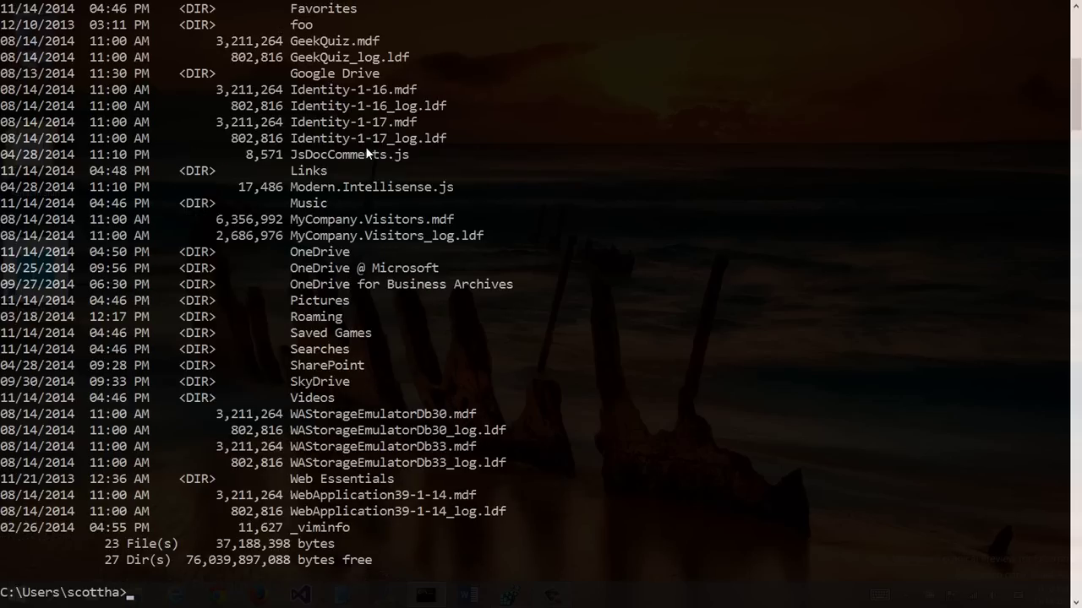
Step: Switch the console to full screen and hide it to show the bare desktop
{"action": "key", "text": "alt+Return"}
{"action": "key", "text": "alt+Return"}
{"action": "key", "text": "alt+Return"}
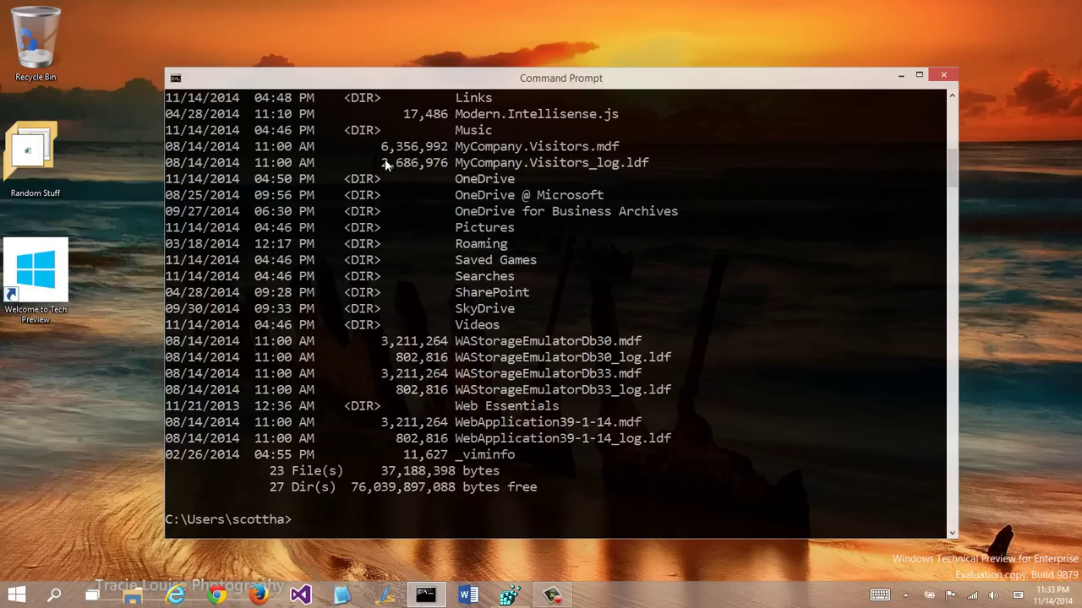
{"action": "key", "text": "super+d"}
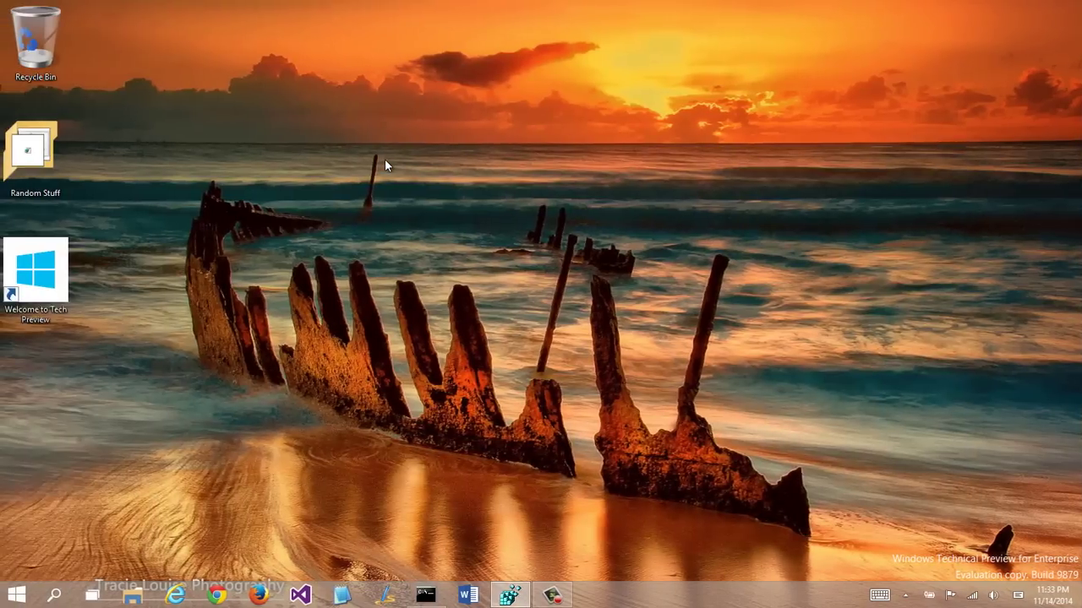
{"action": "key", "text": "super+d"}
{"action": "key", "text": "alt+Return"}
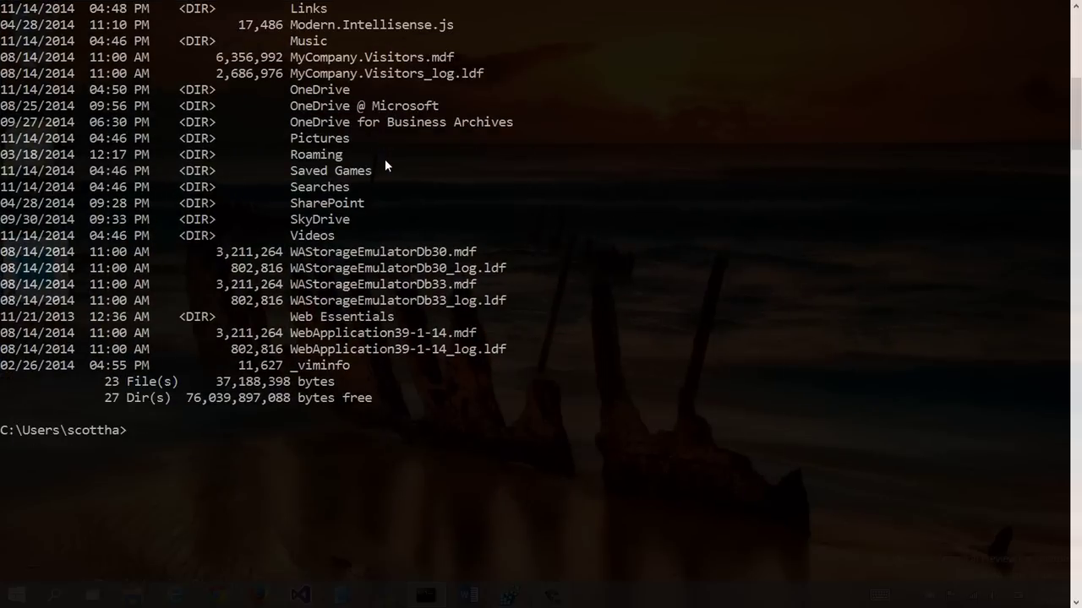
{"action": "key", "text": "super+d"}
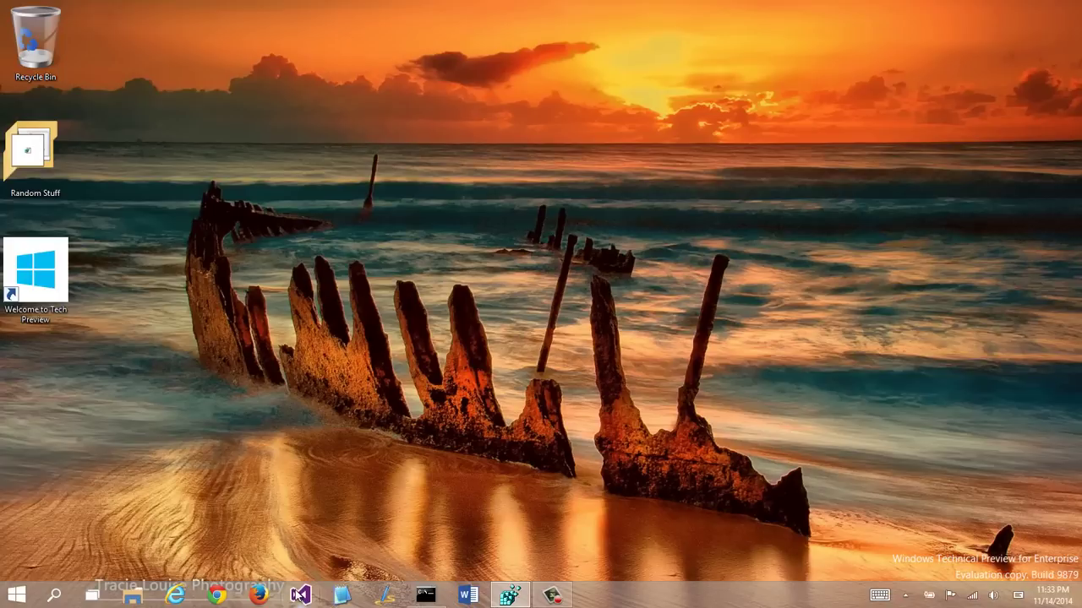
Step: Launch Visual Studio 2013 from the taskbar to its Start Page
{"action": "left_click", "coordinate": [300, 595]}
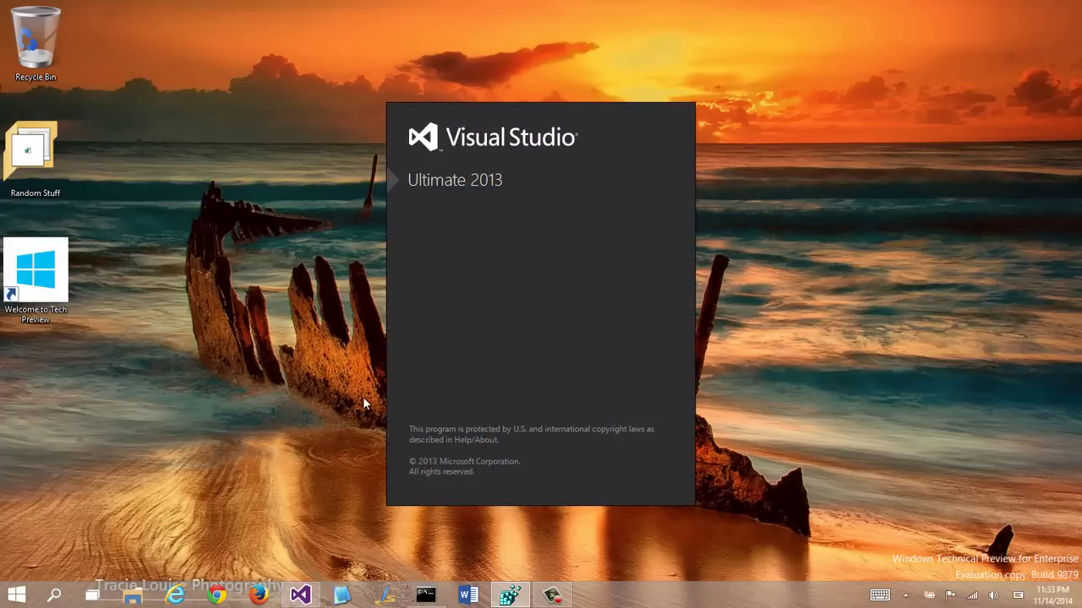
{"action": "key", "text": "super+d"}
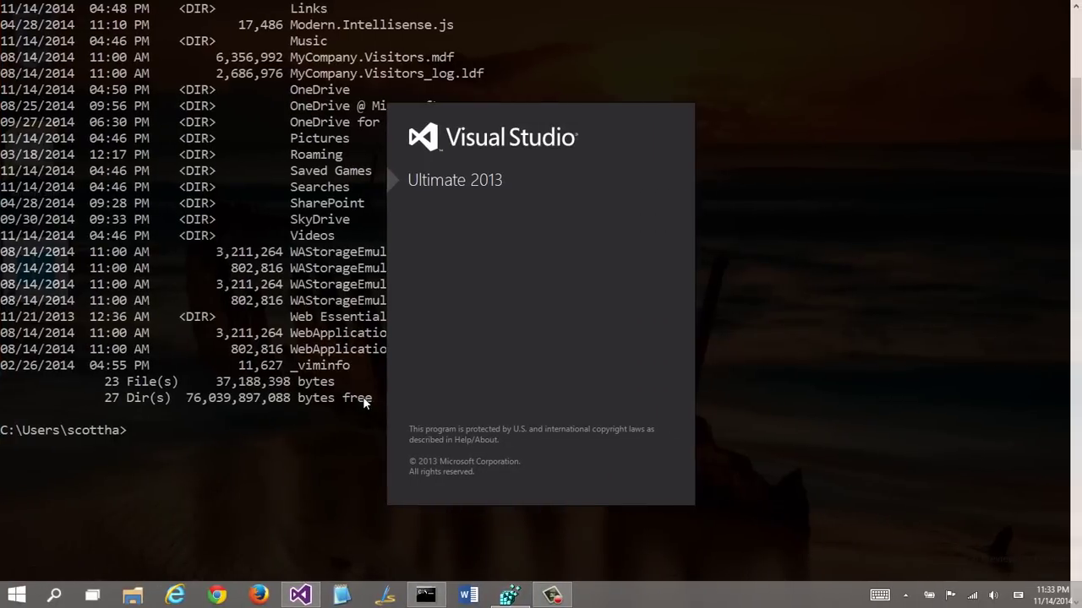
{"action": "key", "text": "super+d"}
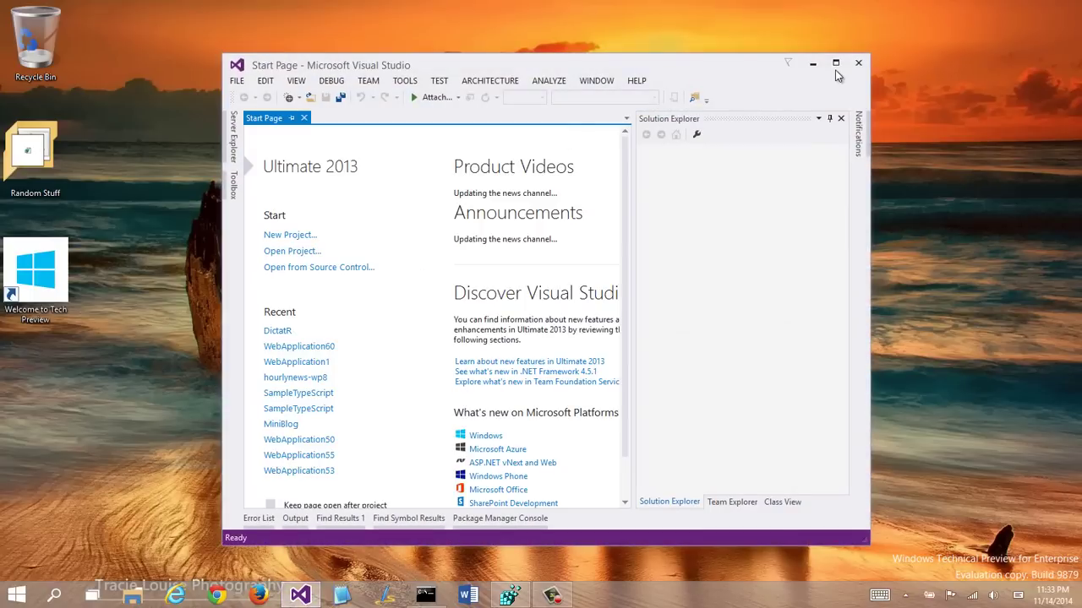
Step: Maximize Visual Studio, switch the console over it, then clear all windows to the desktop
{"action": "left_click", "coordinate": [835, 62]}
{"action": "key", "text": "alt+Tab"}
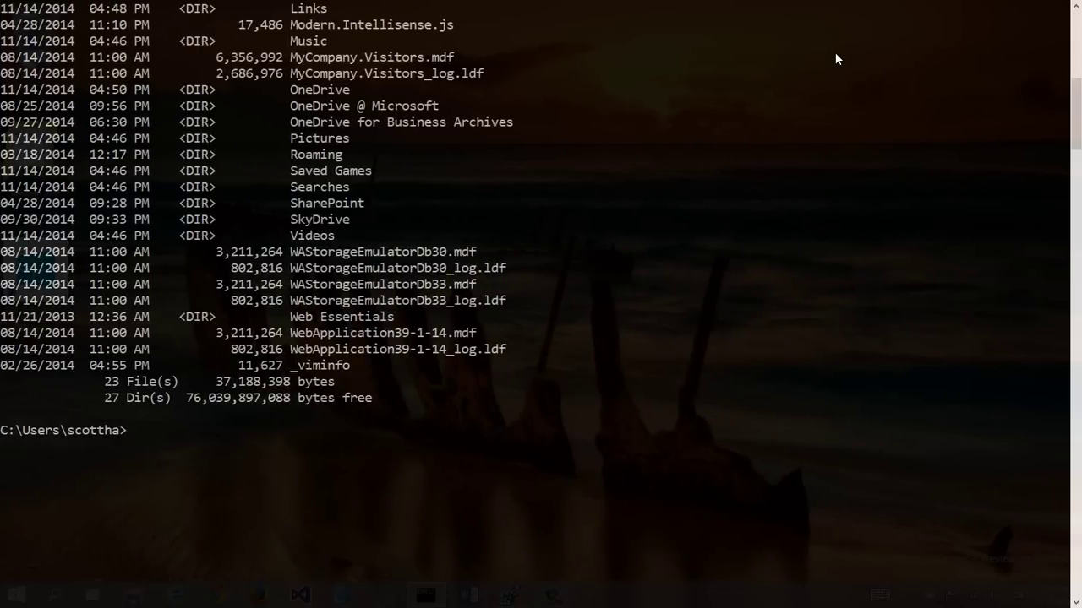
{"action": "key", "text": "alt+Tab"}
{"action": "key", "text": "alt+Tab"}
{"action": "key", "text": "alt+Tab"}
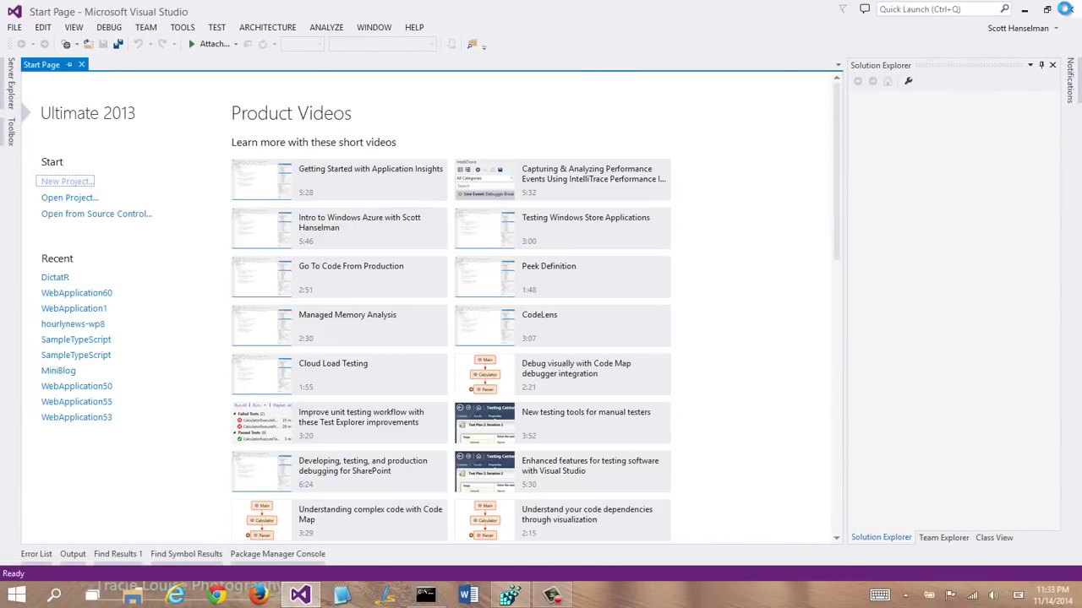
{"action": "key", "text": "super+d"}
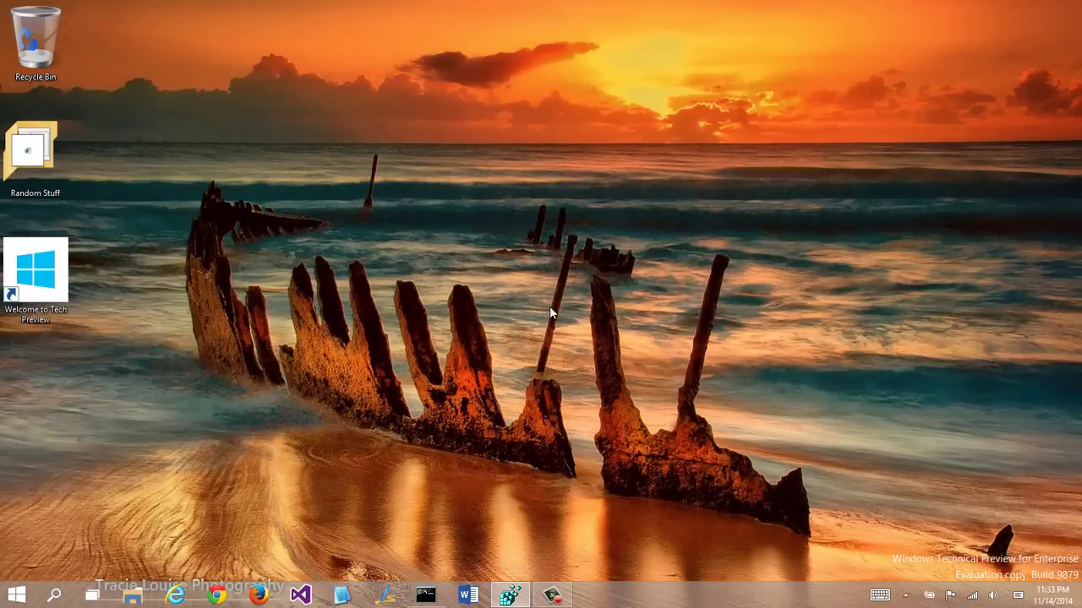
Step: Restore Registry Editor at the Launcher key (UseExperience 0) and open the tiled Start menu
{"action": "left_click", "coordinate": [499, 600]}
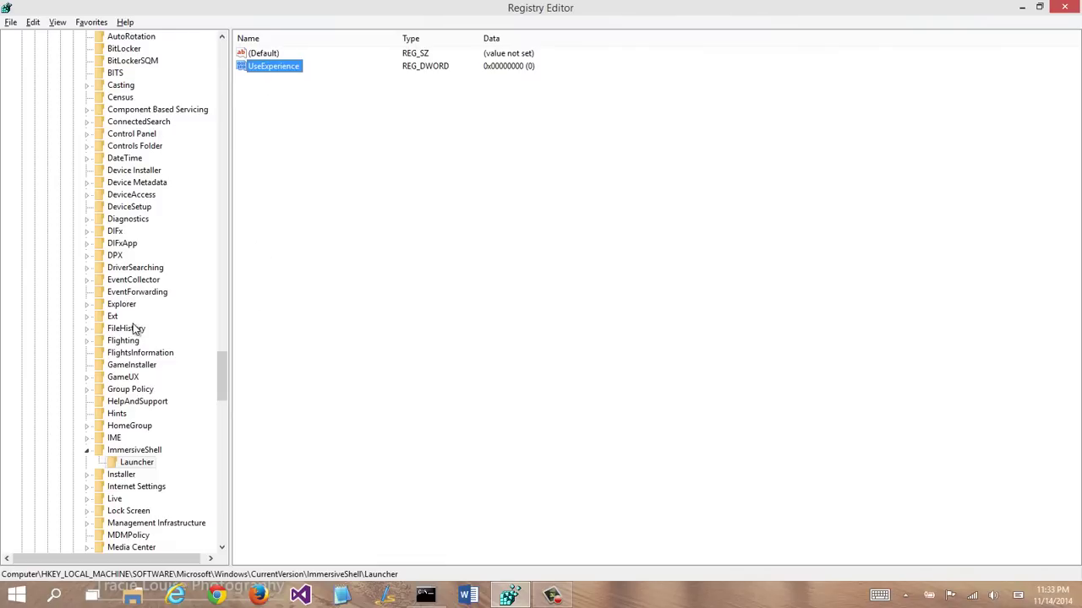
{"action": "left_click", "coordinate": [15, 597]}
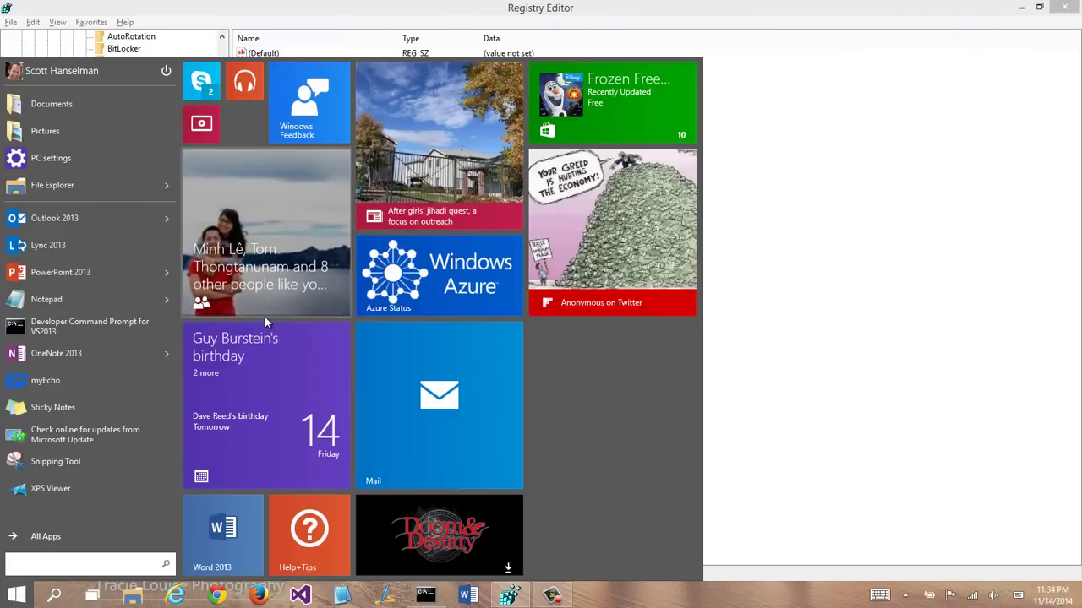
Step: Open the Start menu's Personalize colour settings, then close them
{"action": "right_click", "coordinate": [569, 403]}
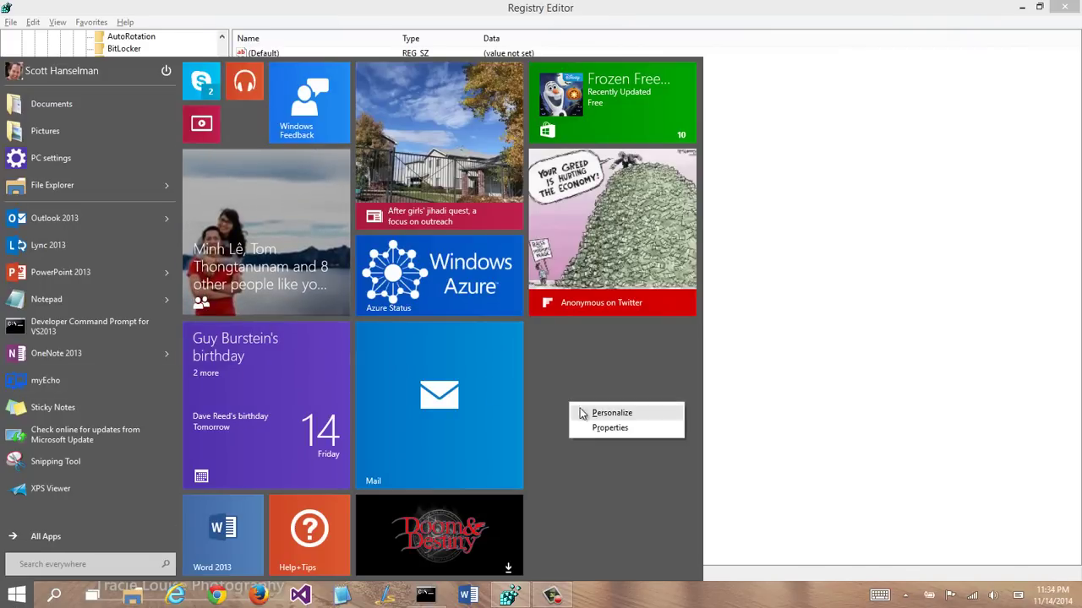
{"action": "left_click", "coordinate": [592, 414]}
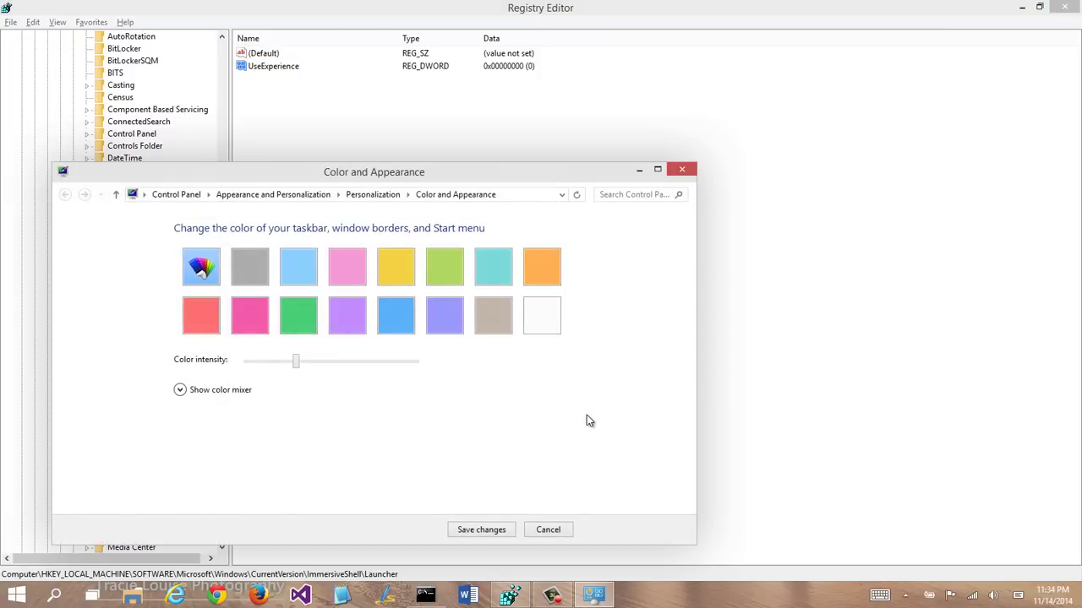
{"action": "left_click", "coordinate": [691, 170]}
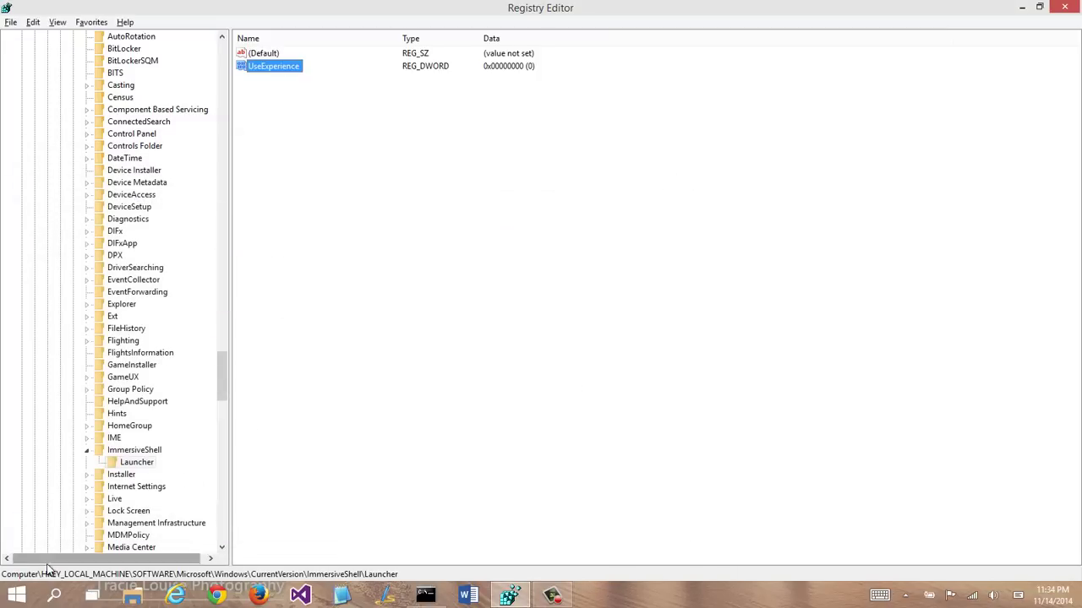
Step: Review the Start Menu tab of Taskbar and Start Menu Properties and open its Tiles settings pane
{"action": "left_click", "coordinate": [16, 596]}
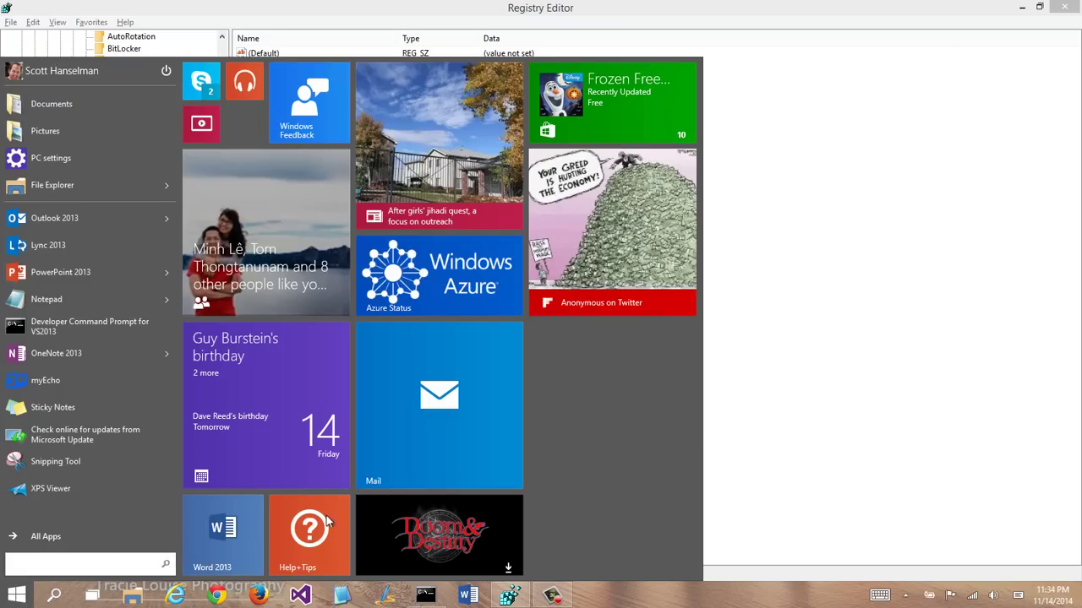
{"action": "right_click", "coordinate": [596, 436]}
{"action": "left_click", "coordinate": [604, 462]}
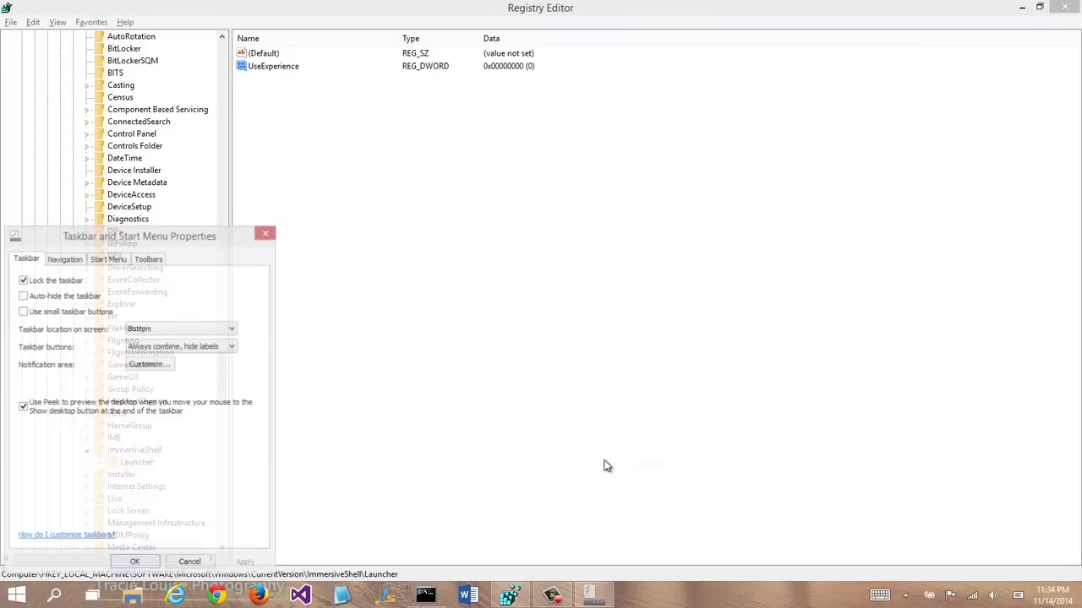
{"action": "left_click", "coordinate": [107, 258]}
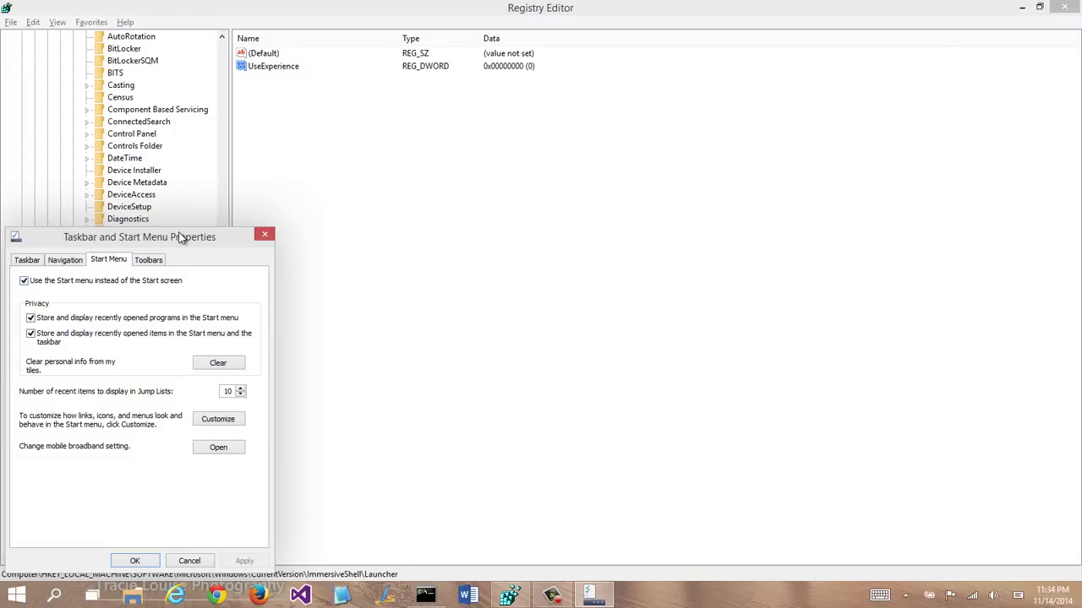
{"action": "left_click_drag", "start_coordinate": [180, 237], "coordinate": [460, 183]}
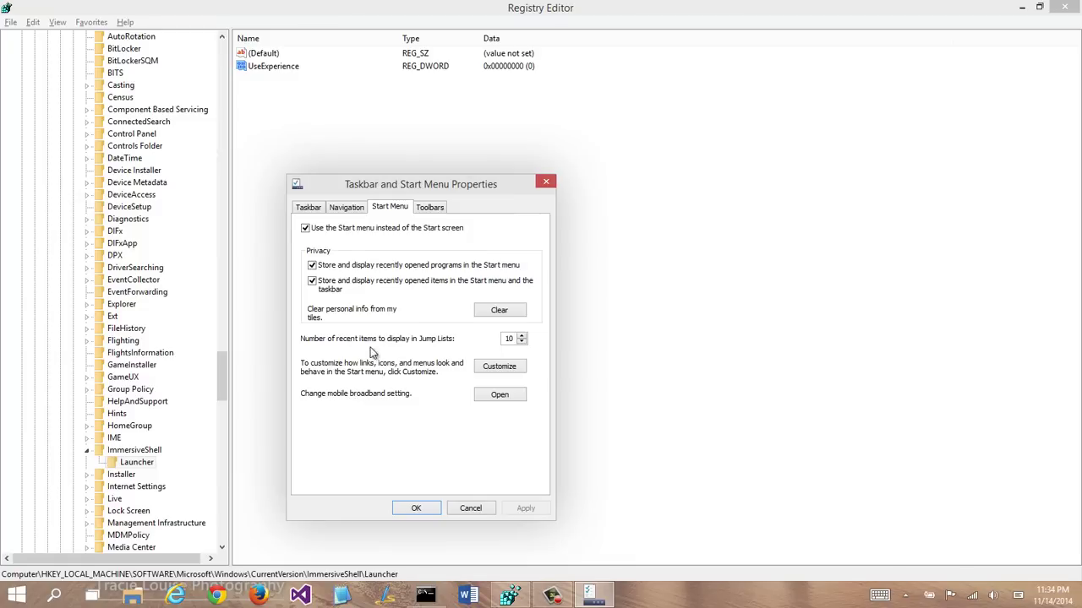
{"action": "left_click", "coordinate": [495, 398]}
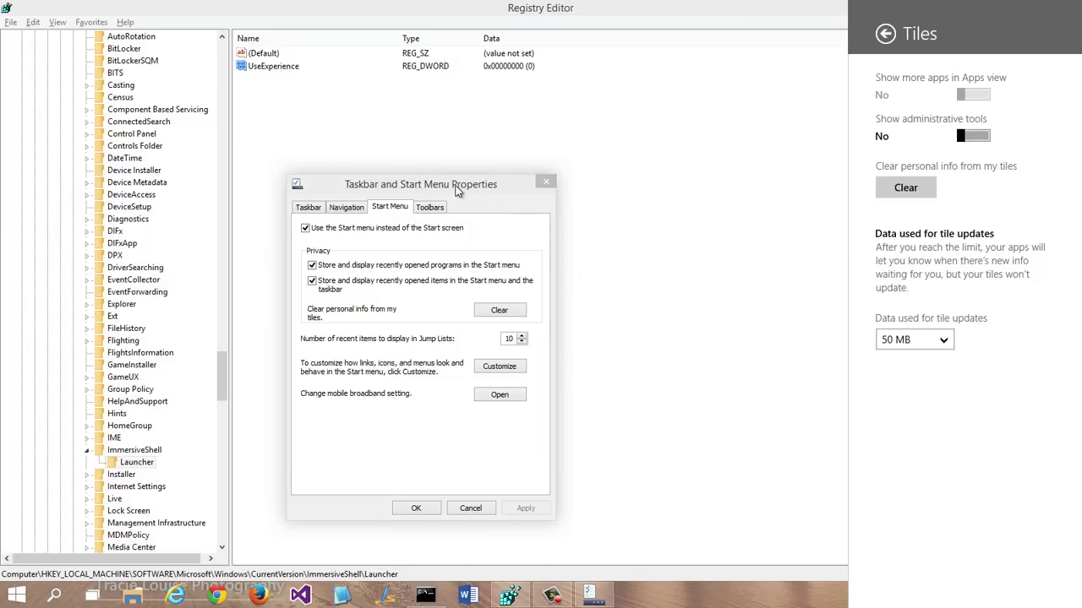
{"action": "left_click", "coordinate": [547, 183]}
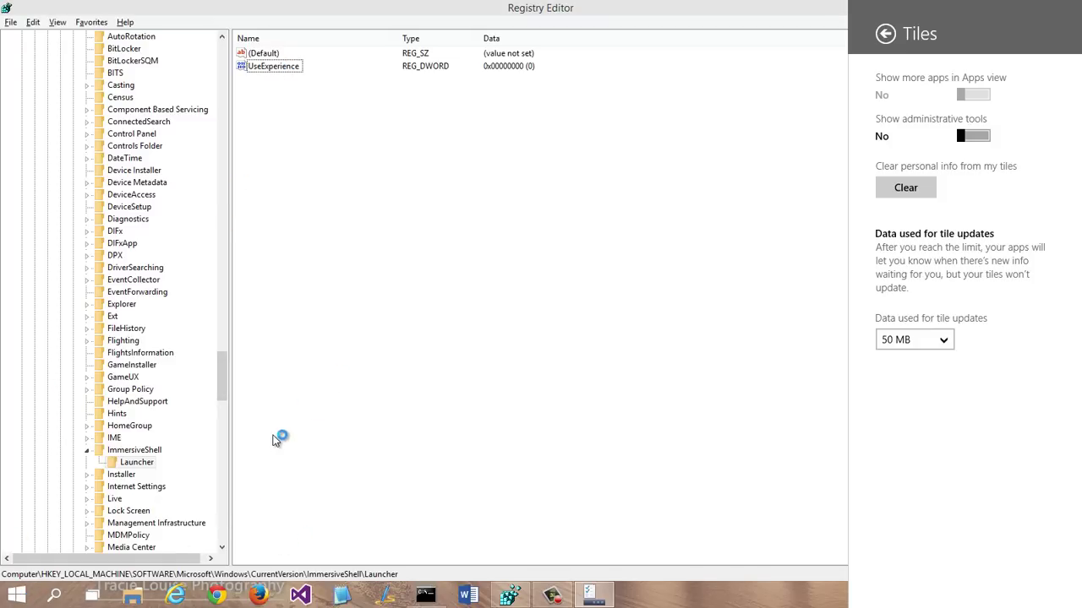
{"action": "key", "text": "alt"}
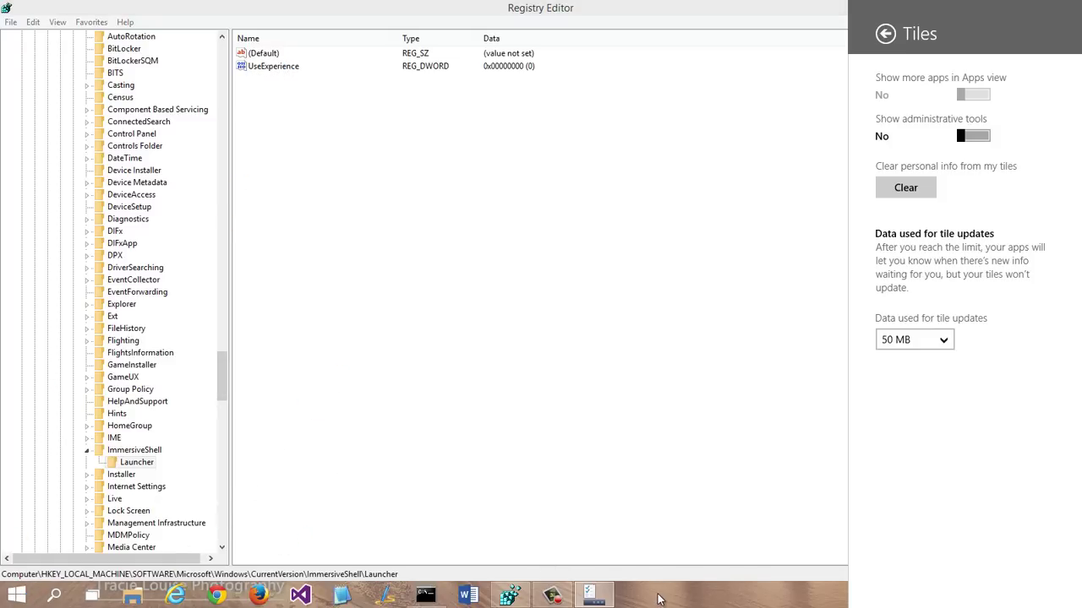
Step: Set the UseExperience value to 1 in Registry Editor
{"action": "left_click", "coordinate": [275, 74]}
{"action": "double_click", "coordinate": [274, 72]}
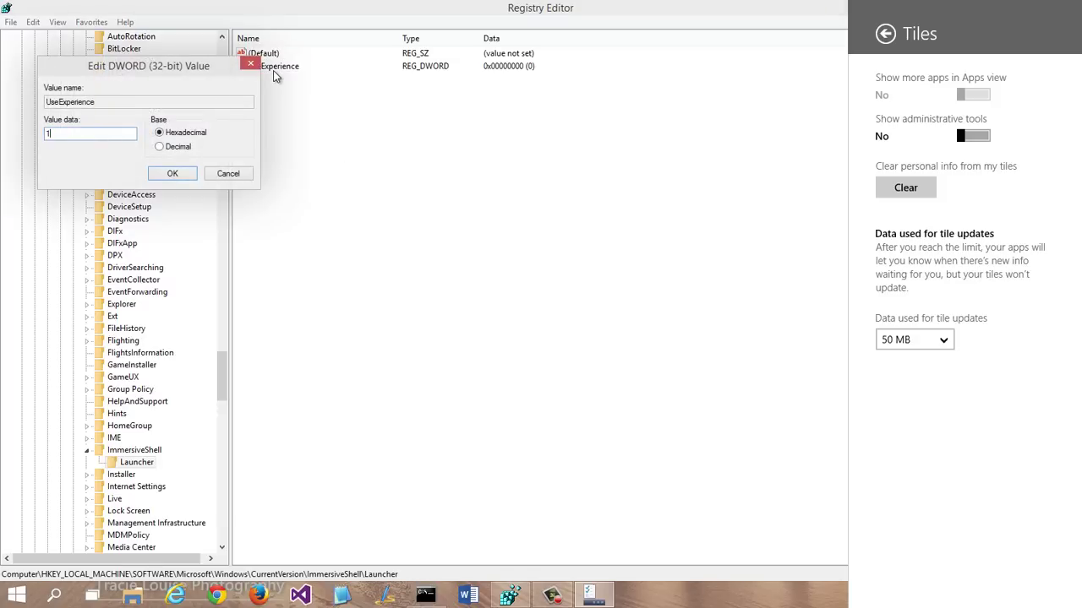
{"action": "key", "text": "Return"}
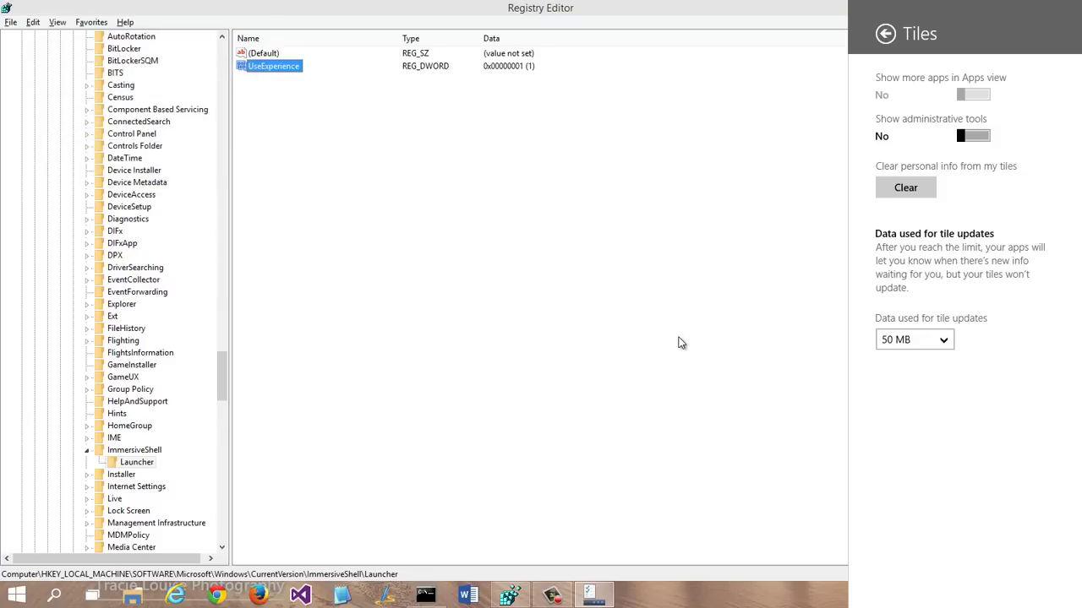
Step: Open Task Manager on the left and accept terminating the crashed explorer.exe
{"action": "key", "text": "ctrl+shift+Escape"}
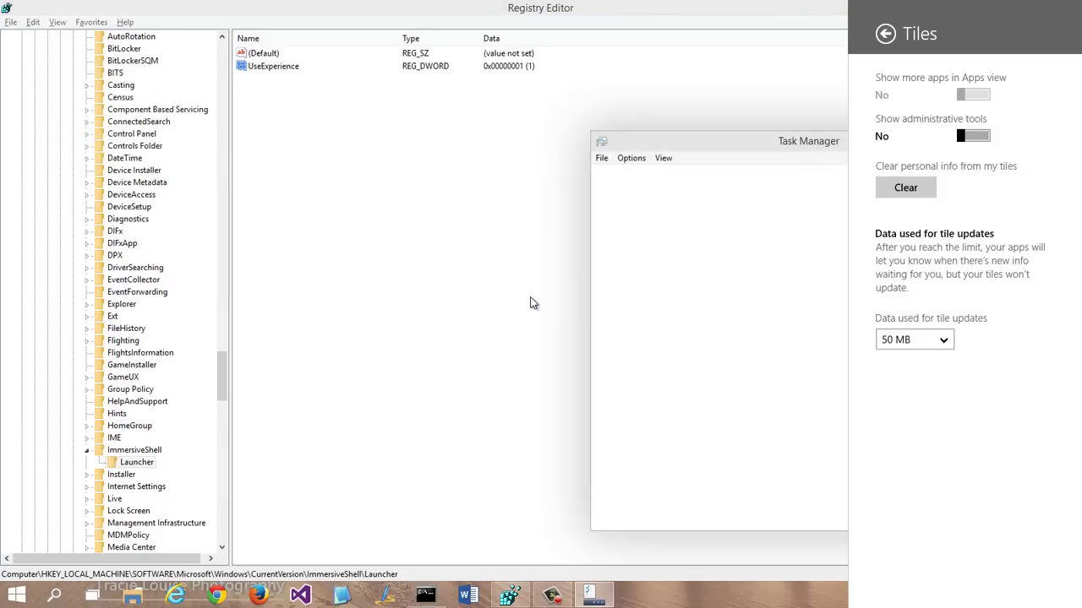
{"action": "left_click_drag", "start_coordinate": [687, 148], "coordinate": [468, 136]}
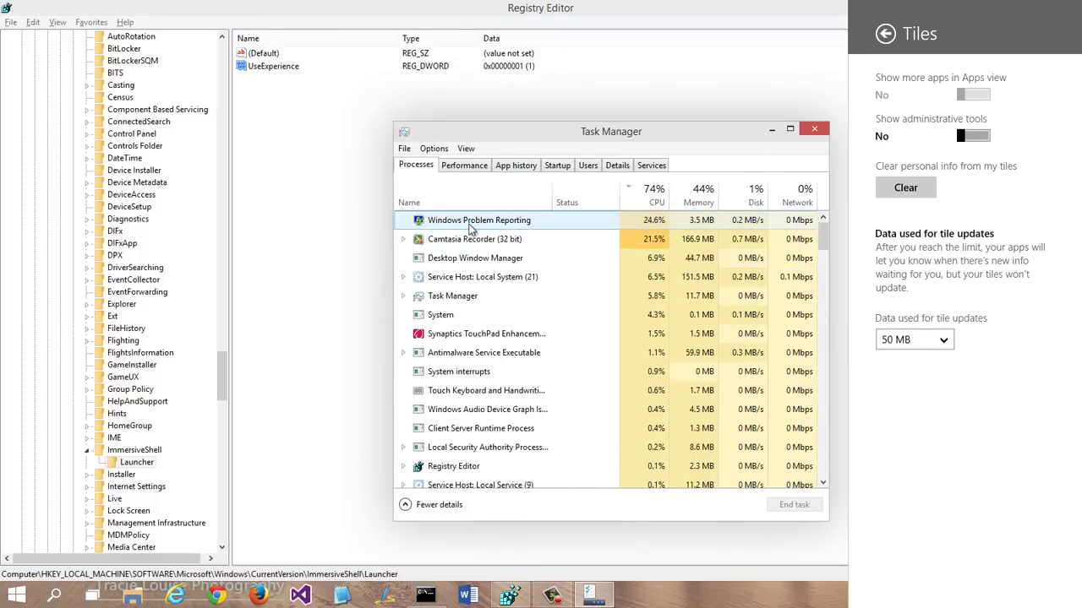
{"action": "left_click", "coordinate": [467, 223]}
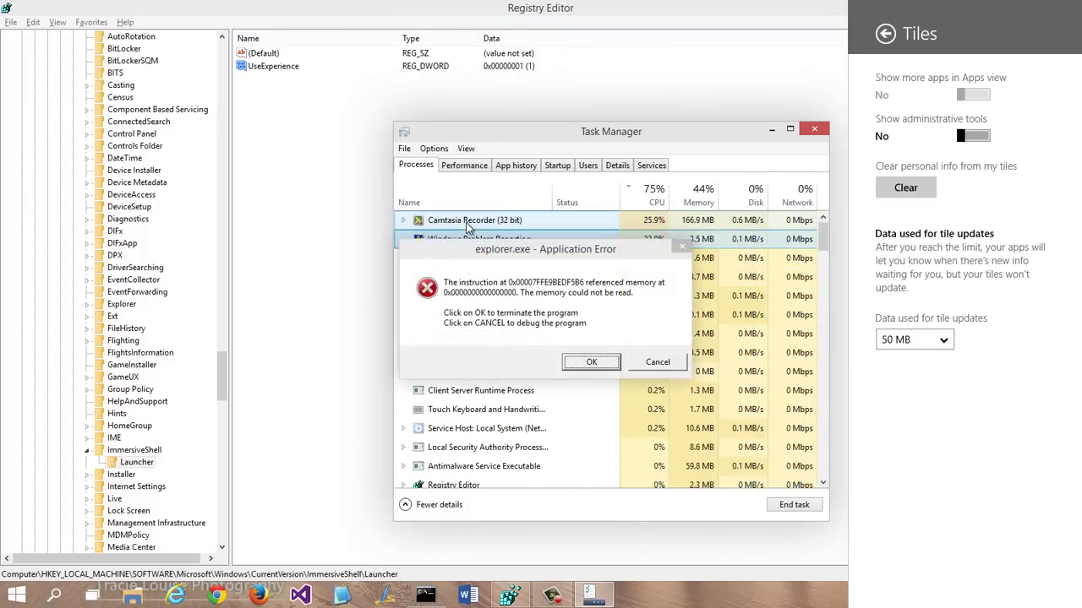
{"action": "left_click", "coordinate": [589, 362]}
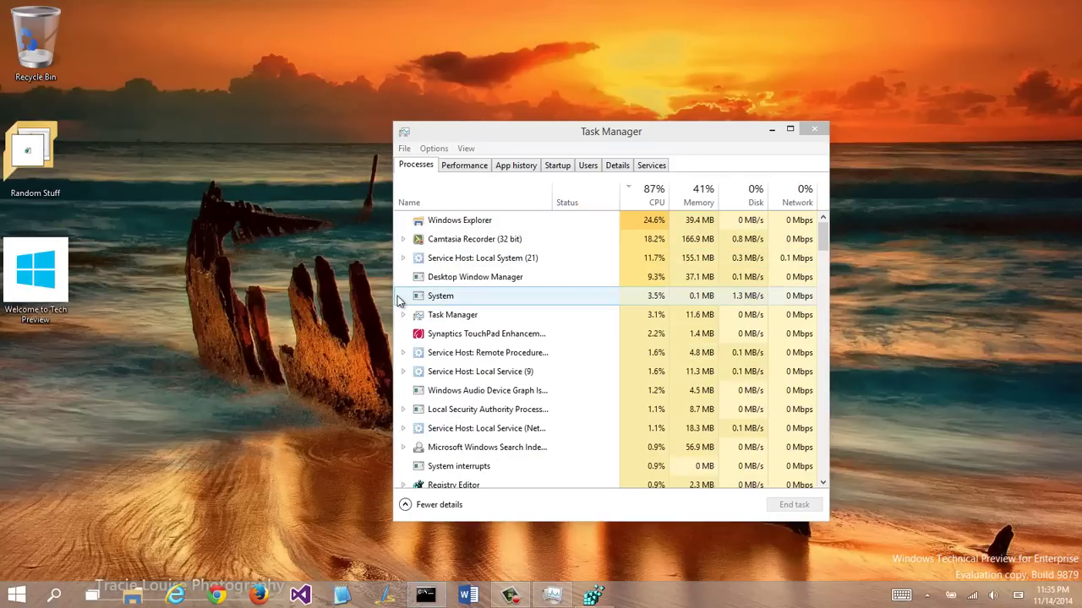
Step: Open the new Start menu, move Task Manager up-right, and sort its processes by name
{"action": "left_click", "coordinate": [19, 595]}
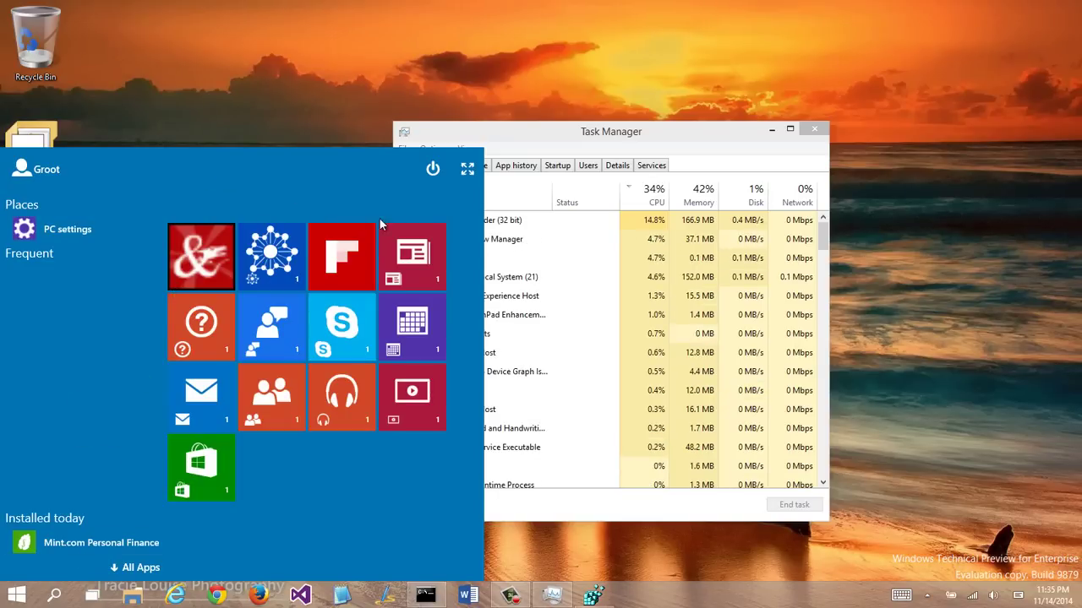
{"action": "left_click", "coordinate": [471, 171]}
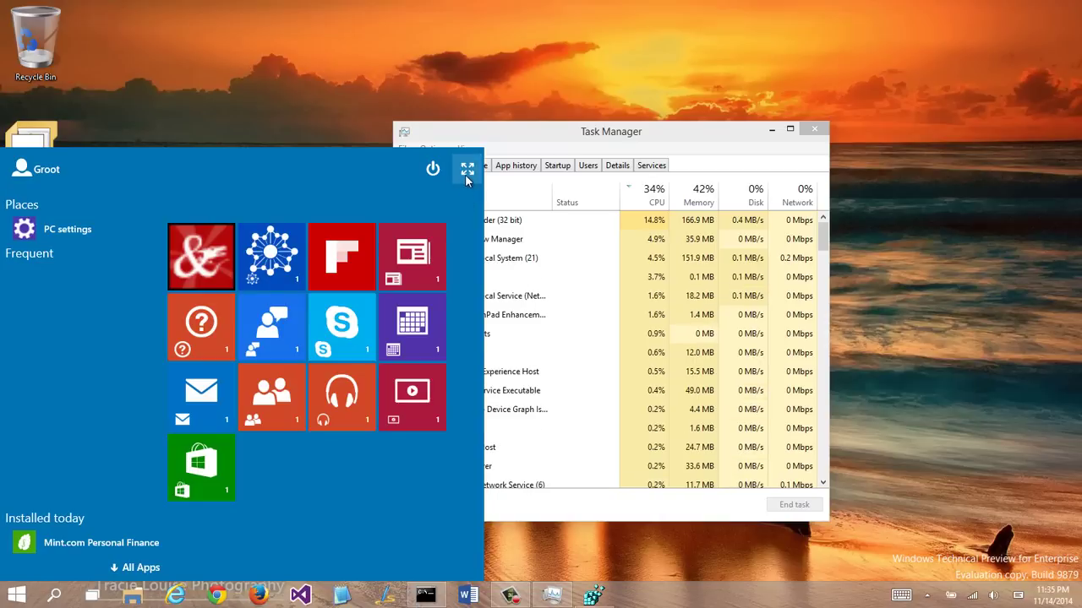
{"action": "left_click_drag", "start_coordinate": [518, 135], "coordinate": [672, 123]}
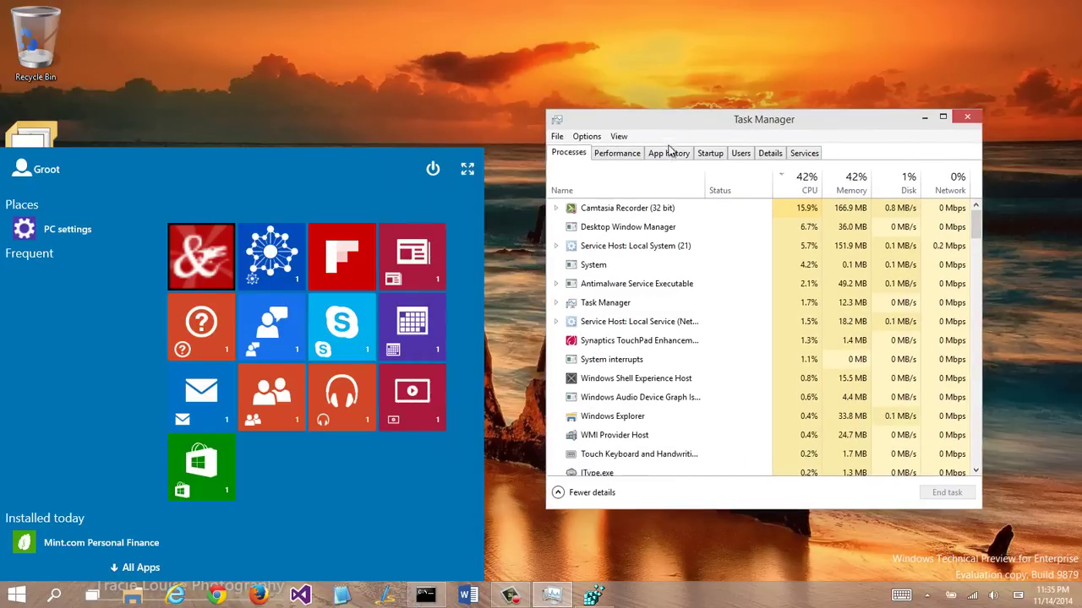
{"action": "left_click", "coordinate": [650, 185]}
{"action": "left_click", "coordinate": [650, 186]}
{"action": "left_click", "coordinate": [650, 186]}
Step: Select Windows Shell Experience Host in Task Manager with the Start menu reopened beside it
{"action": "left_click", "coordinate": [623, 311]}
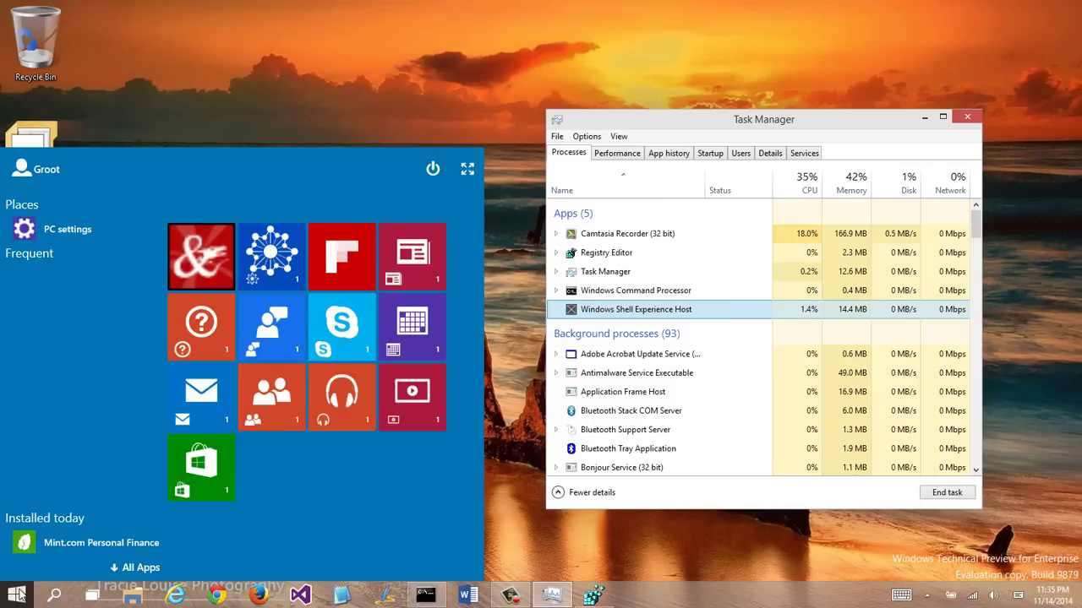
{"action": "left_click", "coordinate": [17, 595]}
{"action": "left_click", "coordinate": [17, 595]}
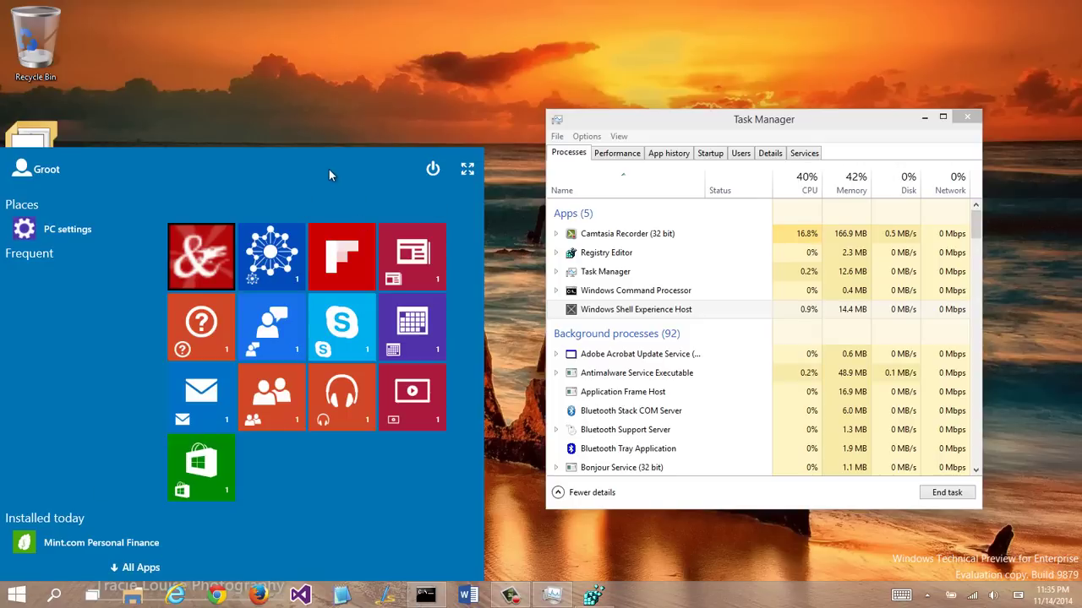
{"action": "left_click", "coordinate": [594, 309]}
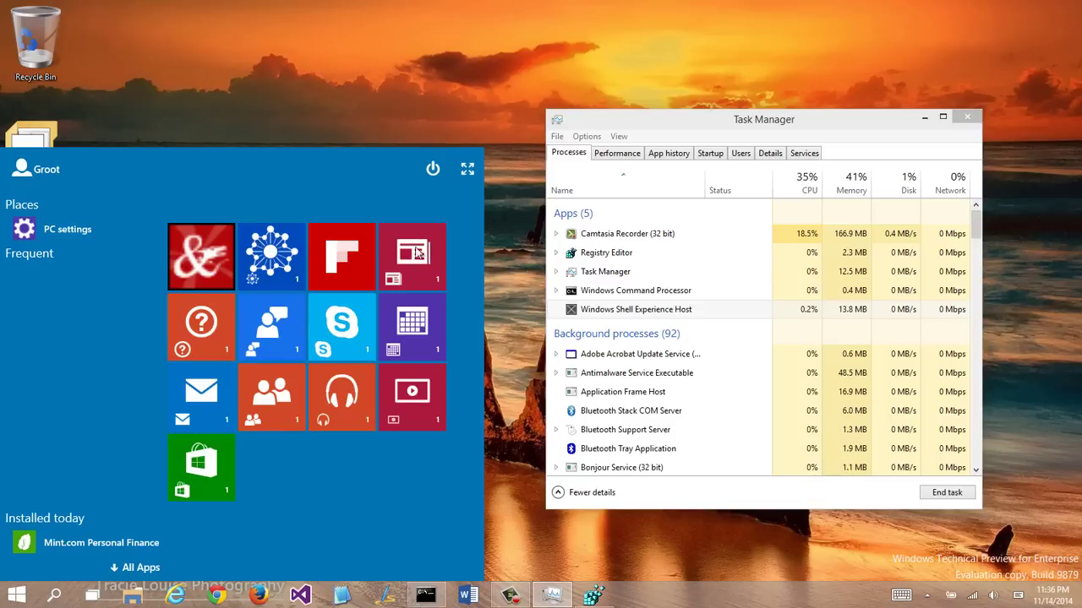
Step: Set UseExperience back to 0 and close Registry Editor
{"action": "left_click", "coordinate": [595, 597]}
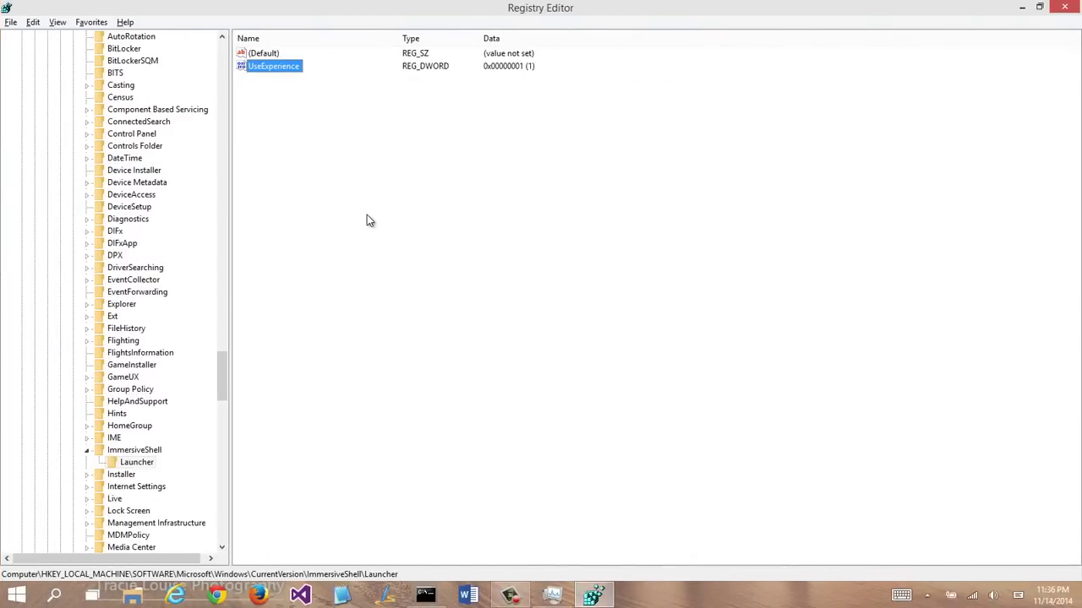
{"action": "key", "text": "Return"}
{"action": "type", "text": "0"}
{"action": "key", "text": "Return"}
{"action": "left_click", "coordinate": [1068, 8]}
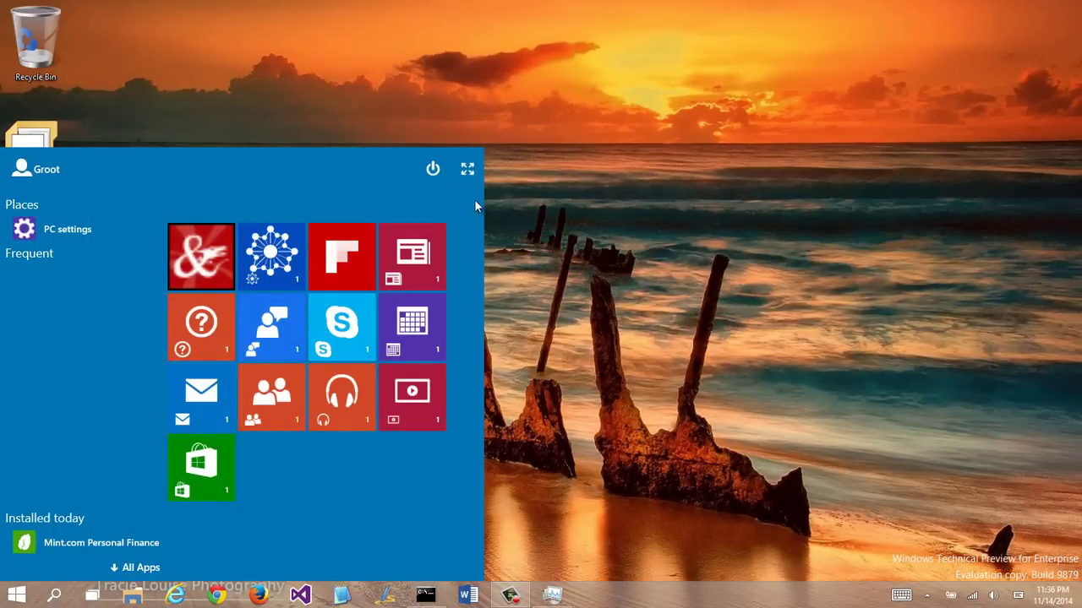
Step: End Windows Shell Experience Host, restart Windows Explorer, and close Task Manager
{"action": "left_click", "coordinate": [548, 597]}
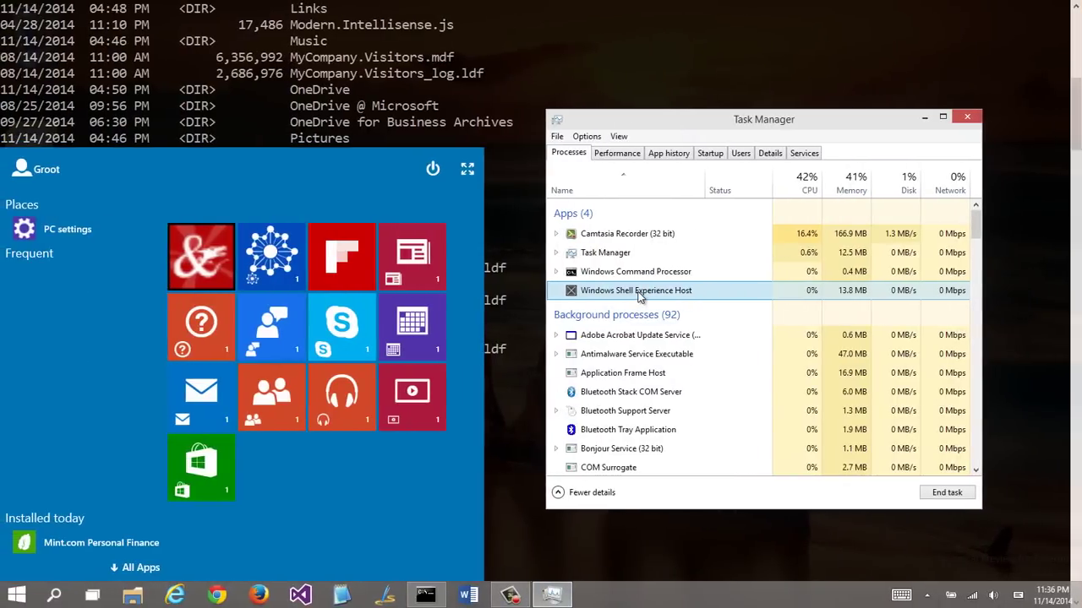
{"action": "key", "text": "Delete"}
{"action": "left_click", "coordinate": [605, 183]}
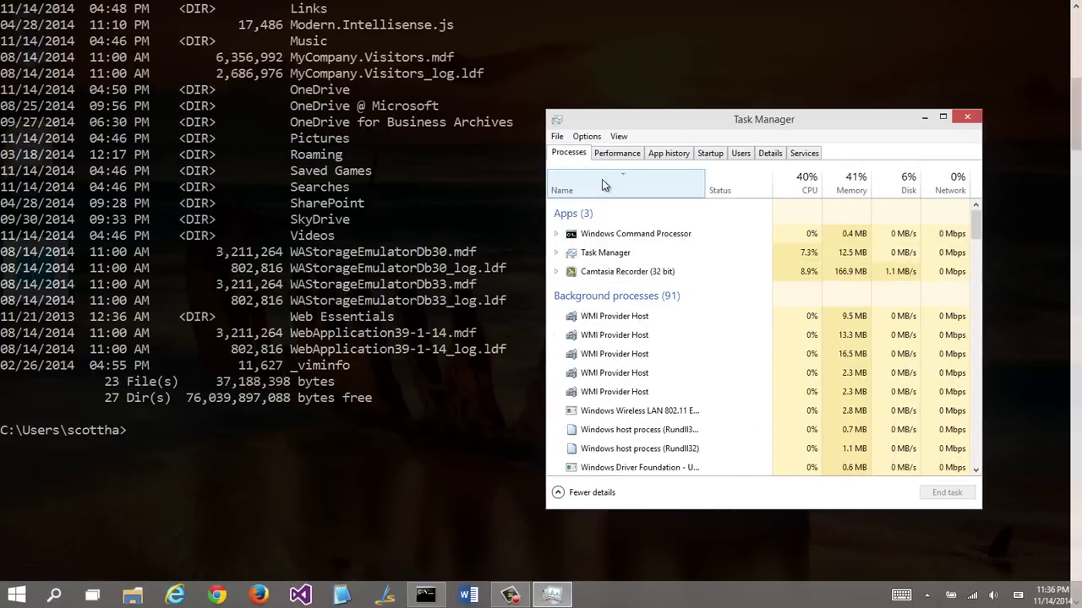
{"action": "left_click_drag", "start_coordinate": [975, 221], "coordinate": [962, 399]}
{"action": "left_click", "coordinate": [701, 425]}
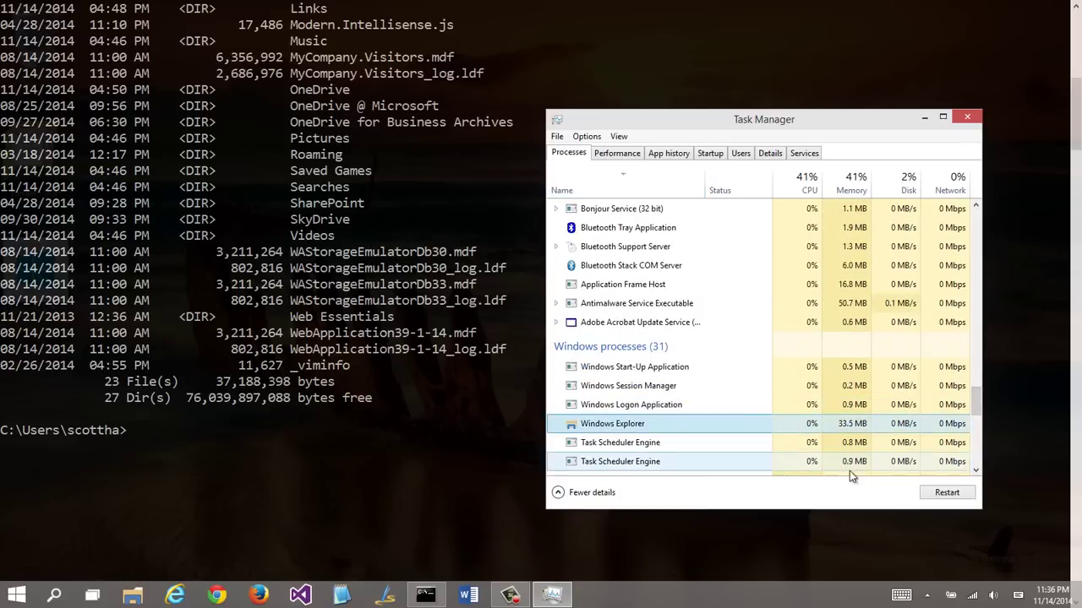
{"action": "left_click", "coordinate": [944, 493]}
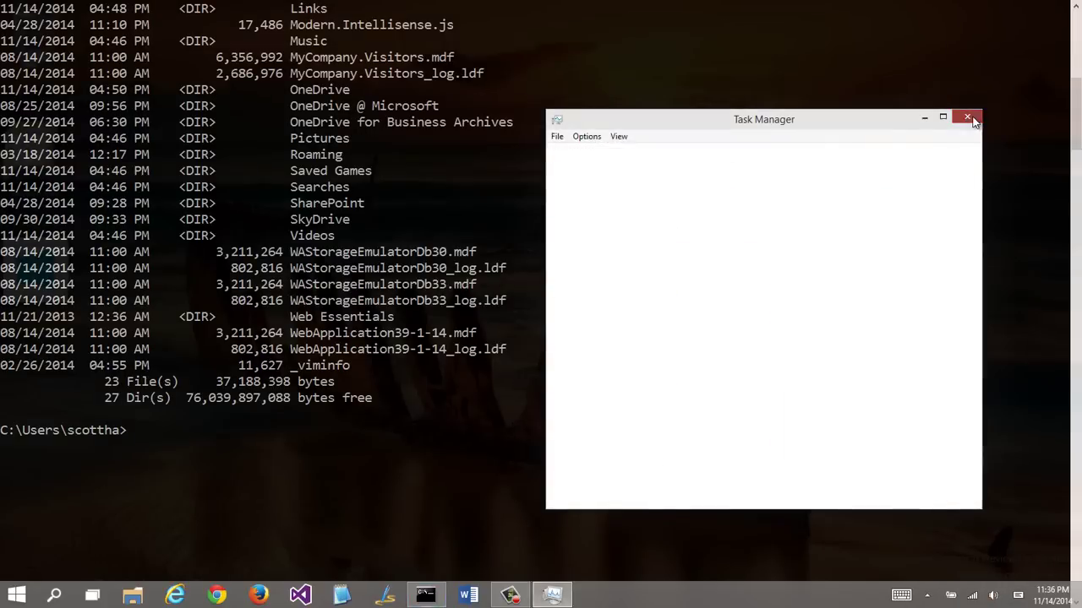
{"action": "left_click", "coordinate": [968, 118]}
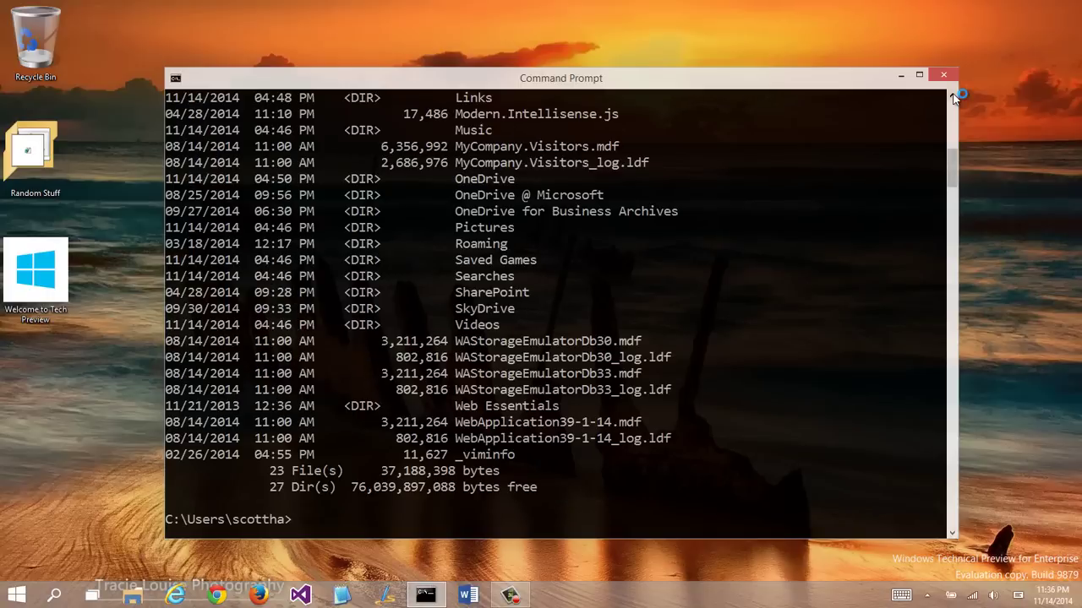
Step: Close the Command Prompt and glance at the Start menu's restored look
{"action": "left_click", "coordinate": [939, 72]}
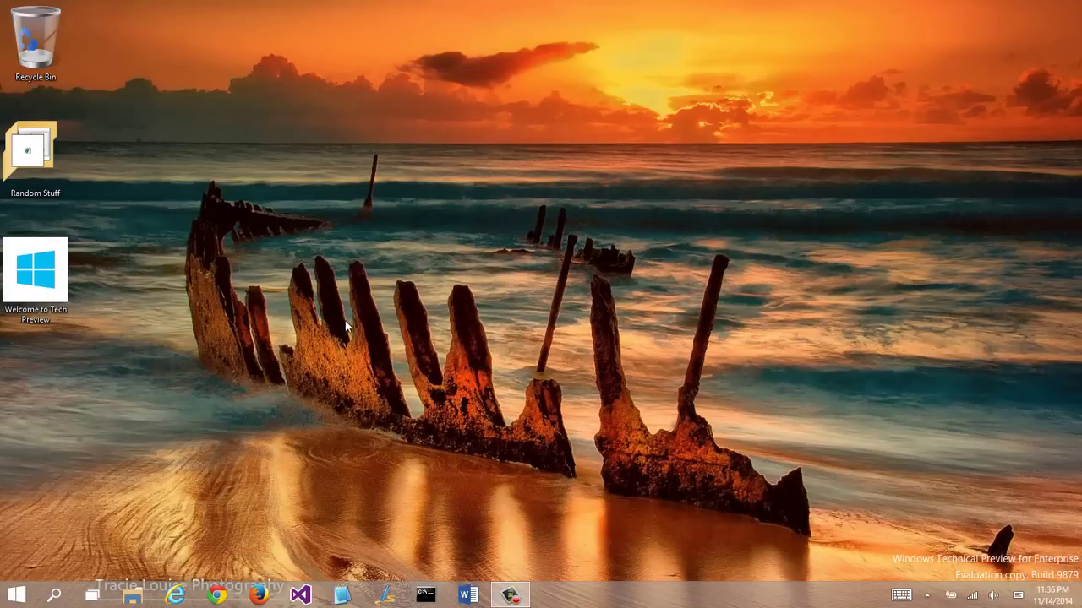
{"action": "left_click", "coordinate": [17, 596]}
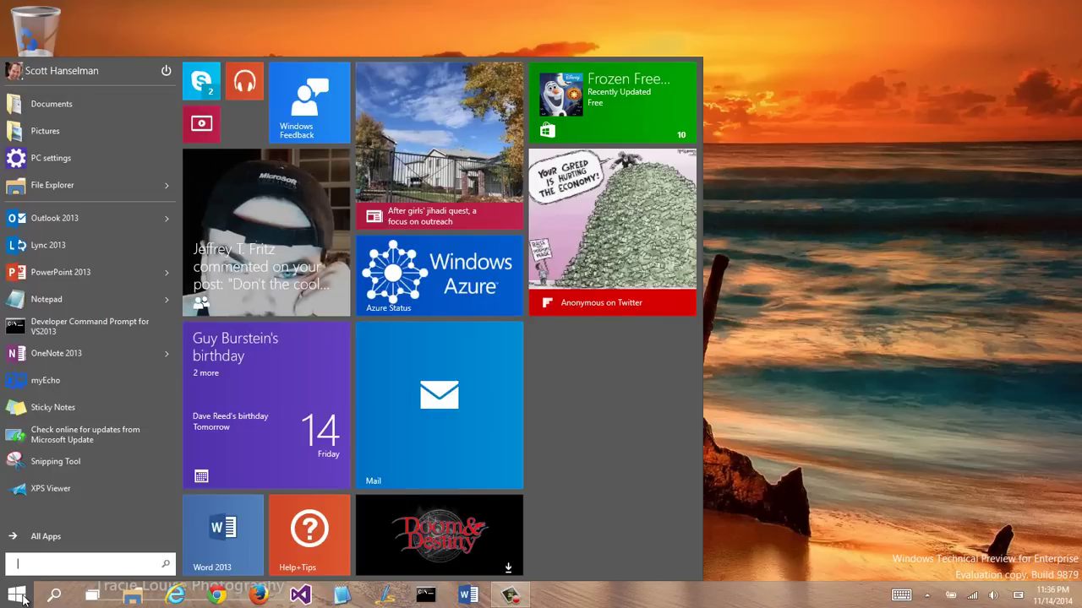
{"action": "left_click", "coordinate": [583, 599]}
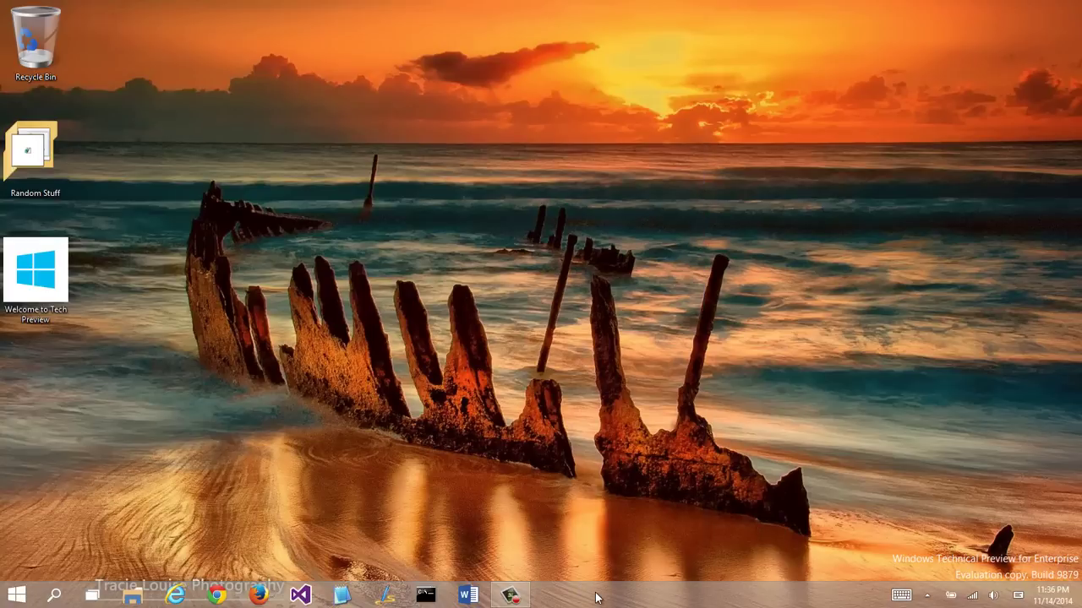
Step: Search the Start menu for 'insider' and launch Insider Hub maximized
{"action": "left_click", "coordinate": [17, 595]}
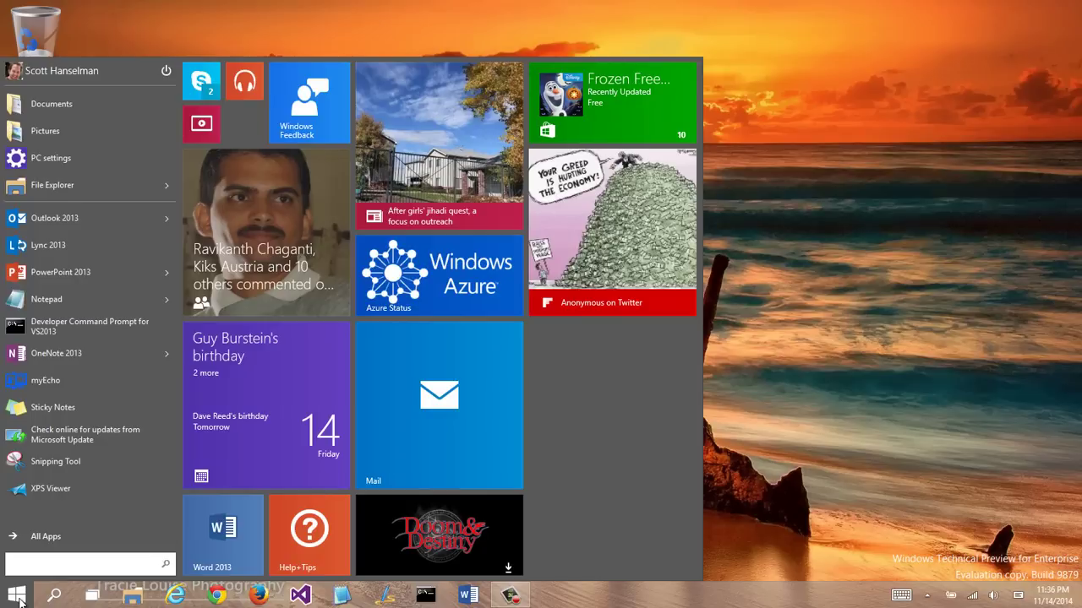
{"action": "type", "text": "insider Hub"}
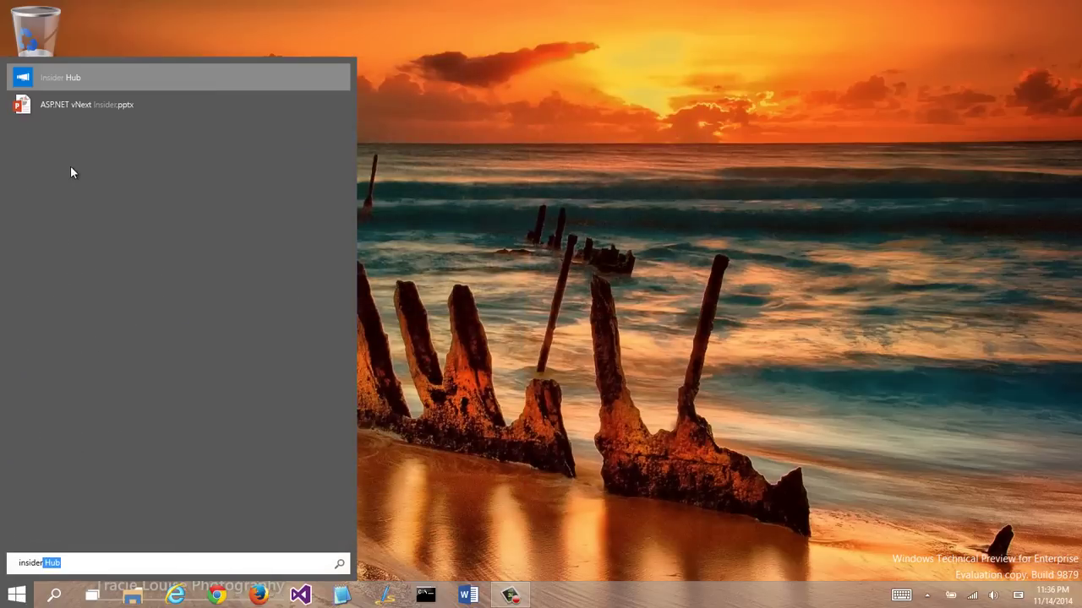
{"action": "left_click", "coordinate": [44, 81]}
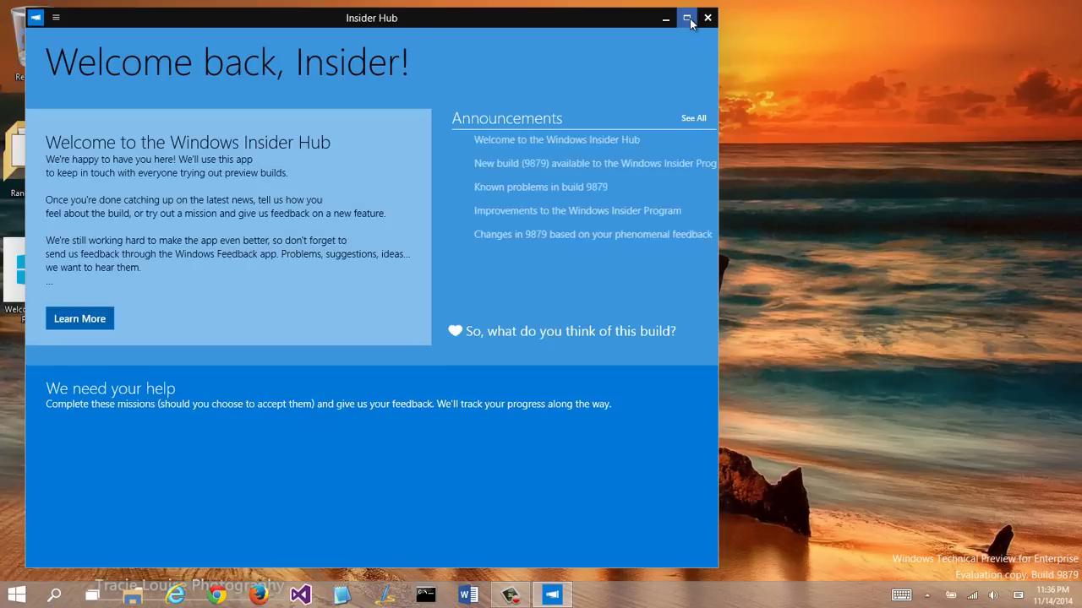
{"action": "left_click", "coordinate": [686, 17]}
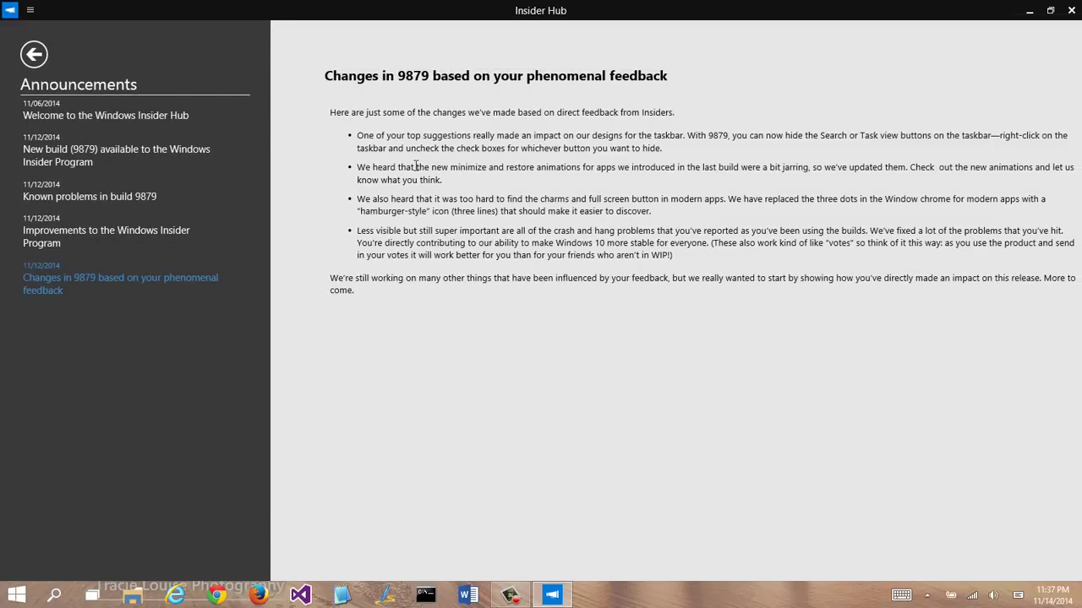
Step: Go back to the Insider Hub home, open 'A new way to get organized', then close the app
{"action": "double_click", "coordinate": [427, 211]}
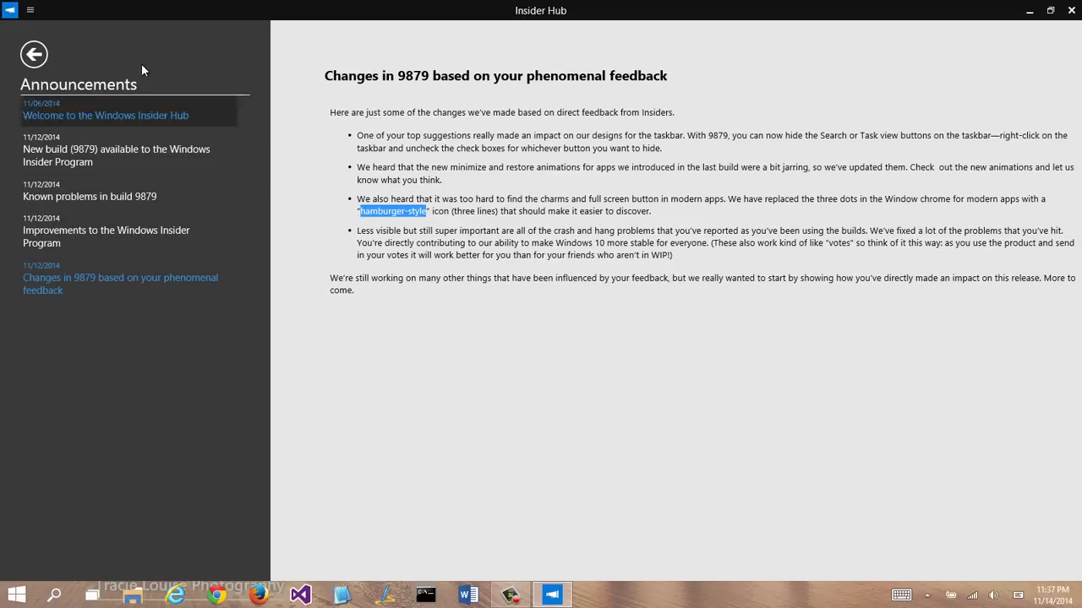
{"action": "left_click", "coordinate": [36, 58]}
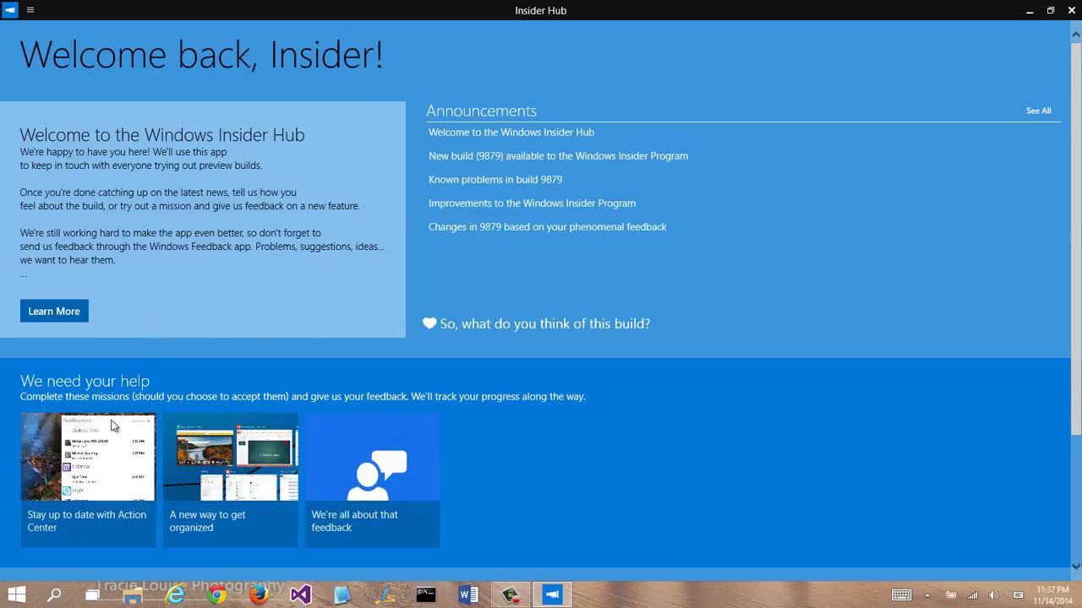
{"action": "left_click", "coordinate": [253, 477]}
{"action": "left_click", "coordinate": [205, 450]}
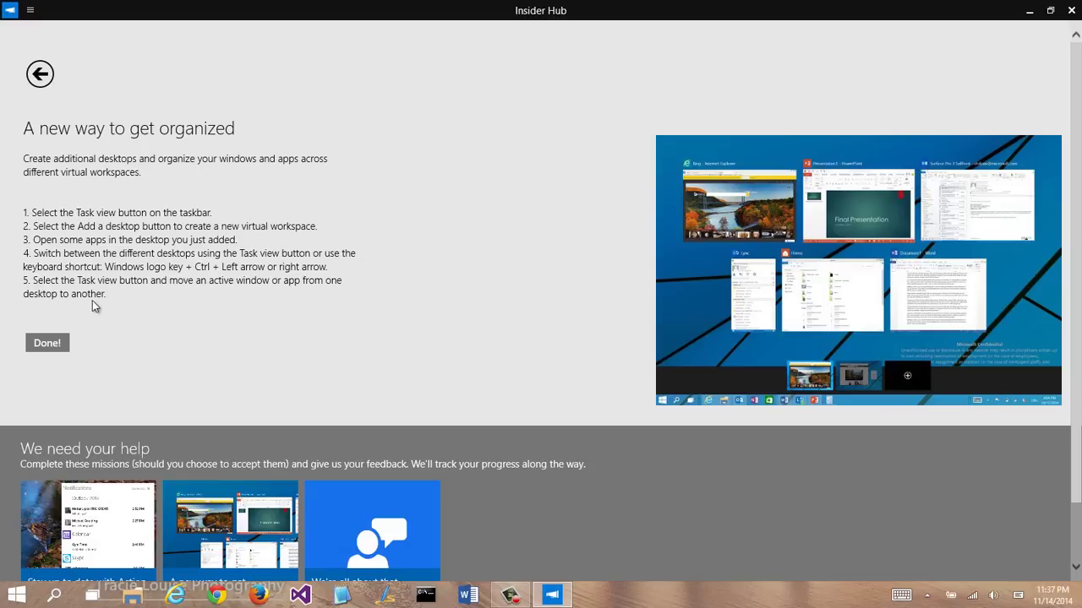
{"action": "left_click", "coordinate": [1066, 9]}
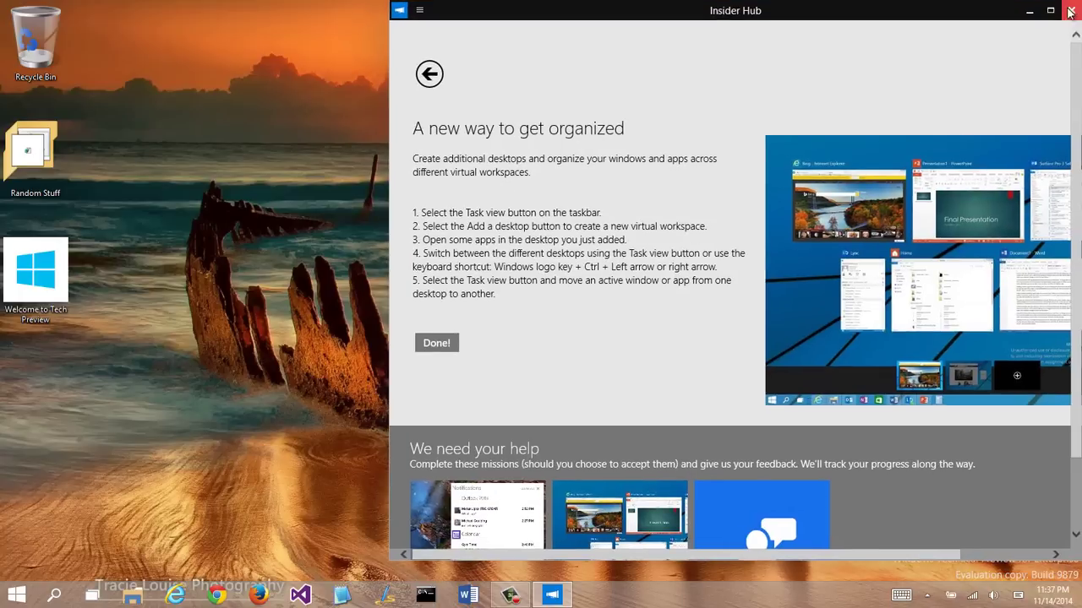